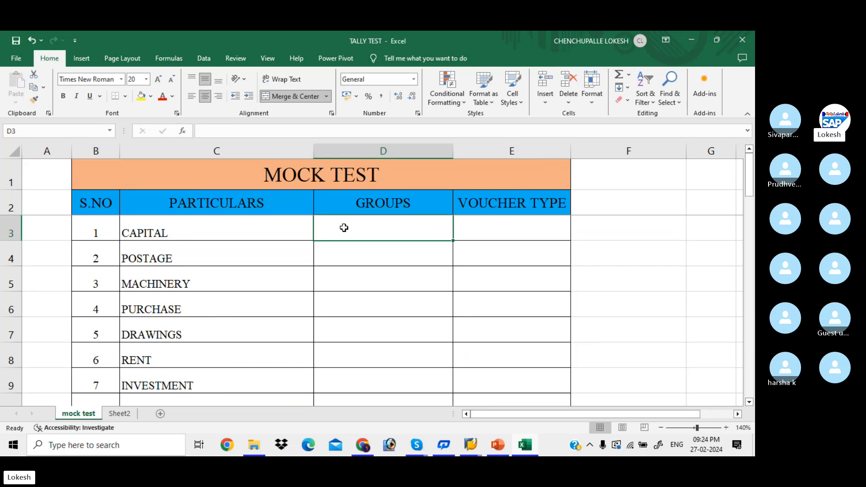
- Switch to the Skype group call, open its chat and find and open the problem-sheet images shared yesterday
left_click(416, 452)
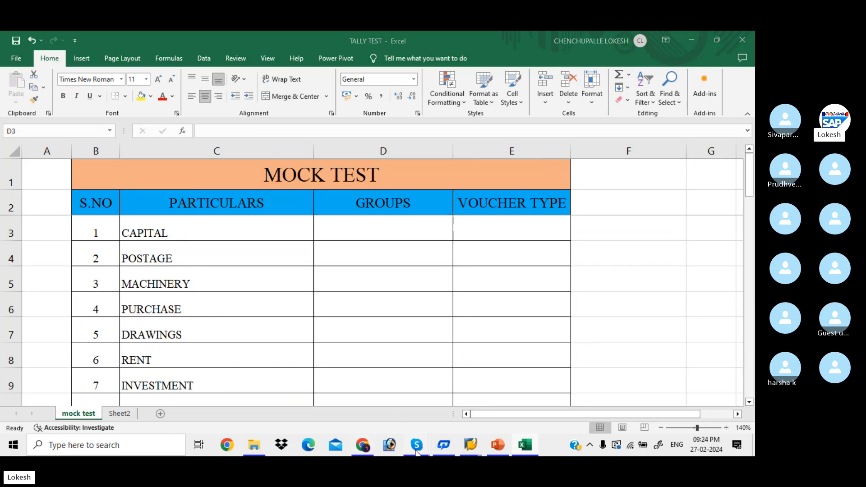
left_click(428, 411)
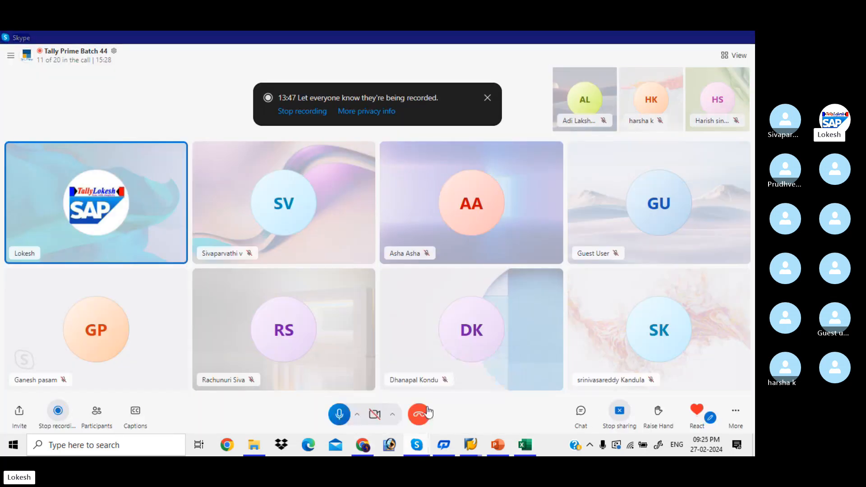
left_click(581, 412)
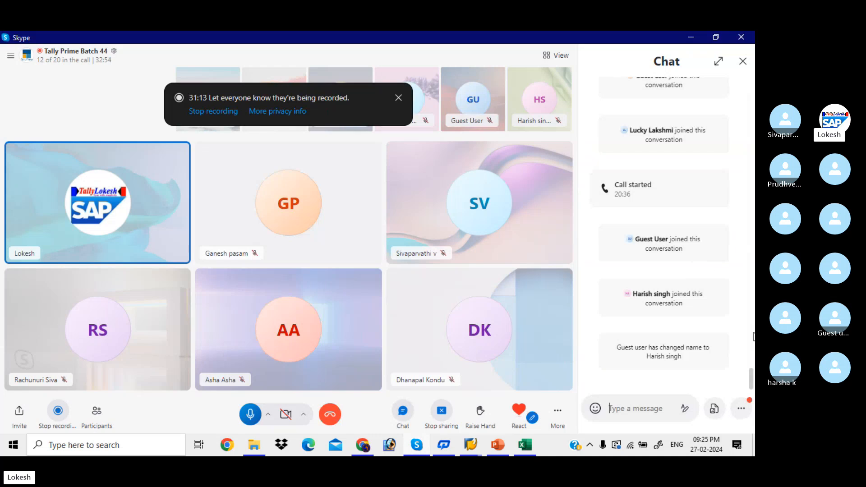
left_click(751, 326)
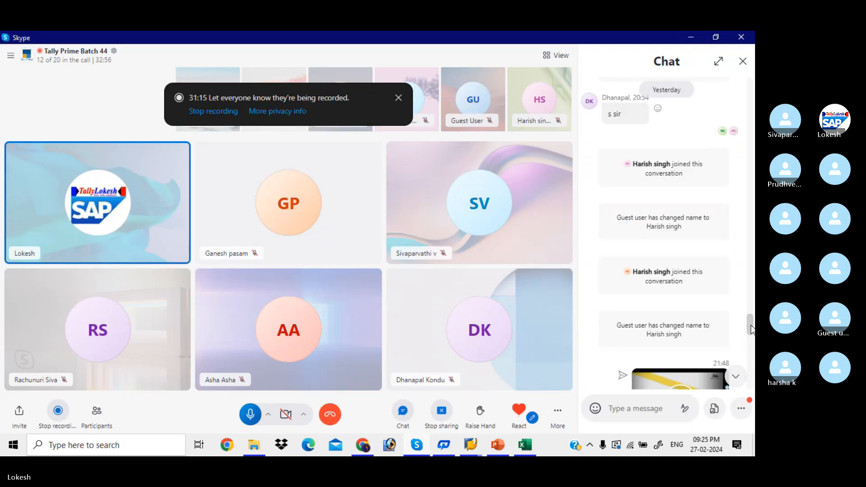
left_click_drag(751, 330, 752, 350)
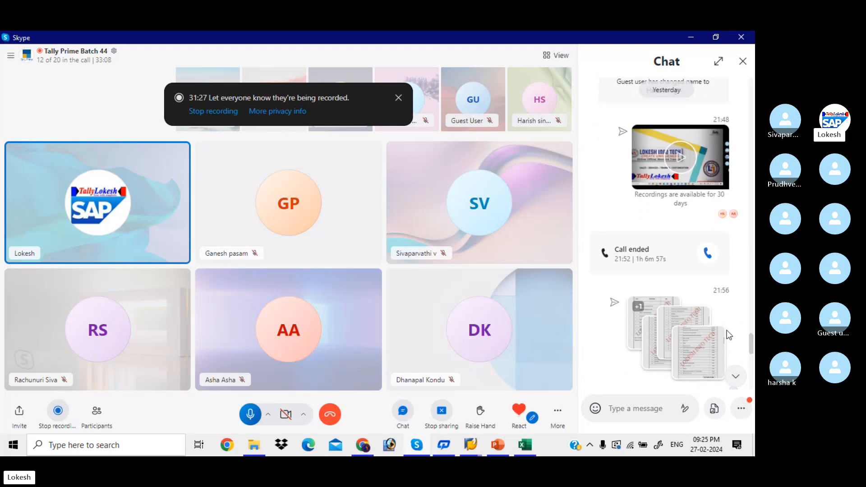
left_click(635, 323)
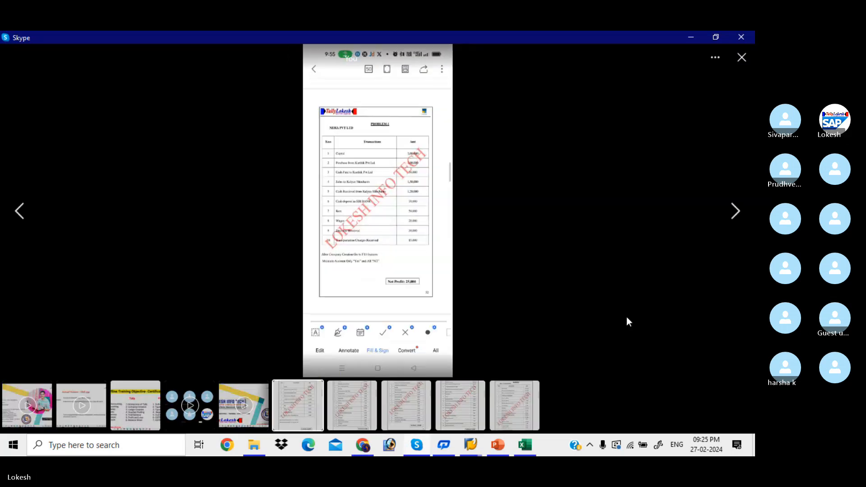
- Enlarge the PROBLEM-1 sheet for NEHA PVT LTD and examine its list of transactions and amounts
double_click(399, 243)
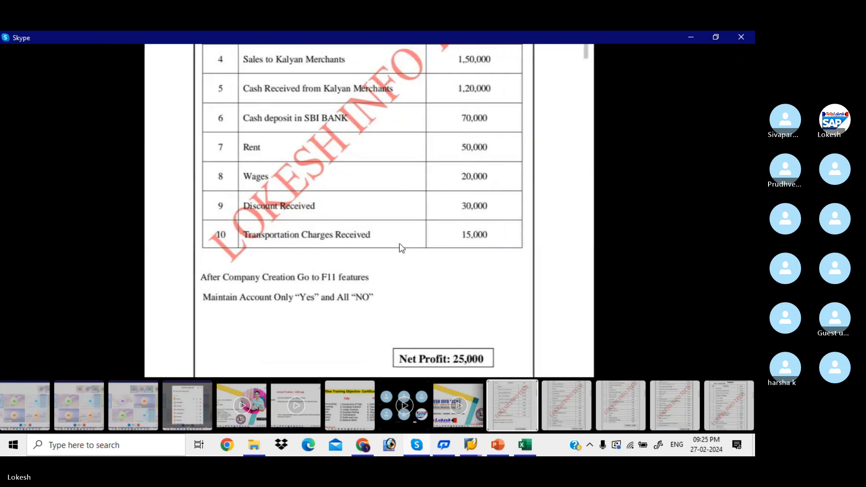
left_click_drag(420, 130, 416, 361)
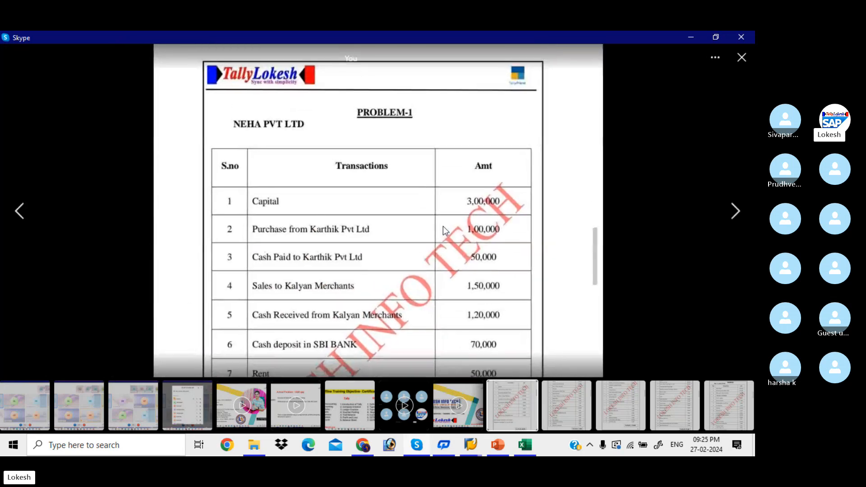
left_click_drag(434, 227, 431, 261)
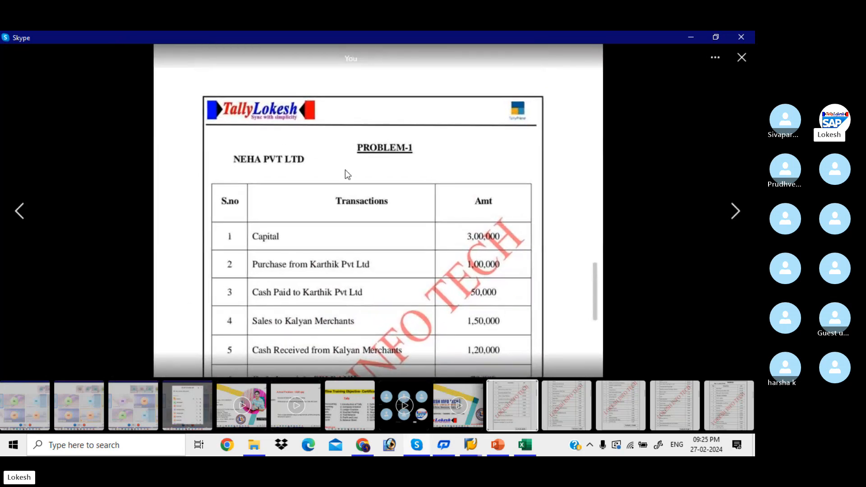
left_click_drag(367, 210, 353, 154)
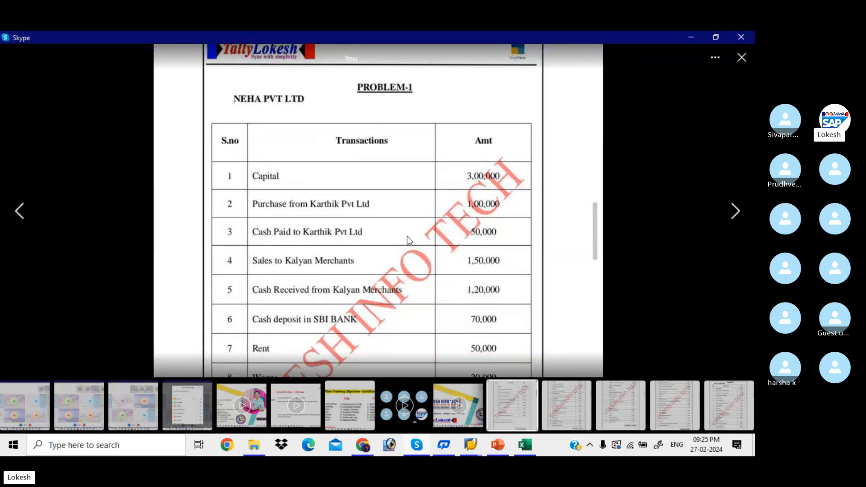
left_click_drag(421, 213, 409, 167)
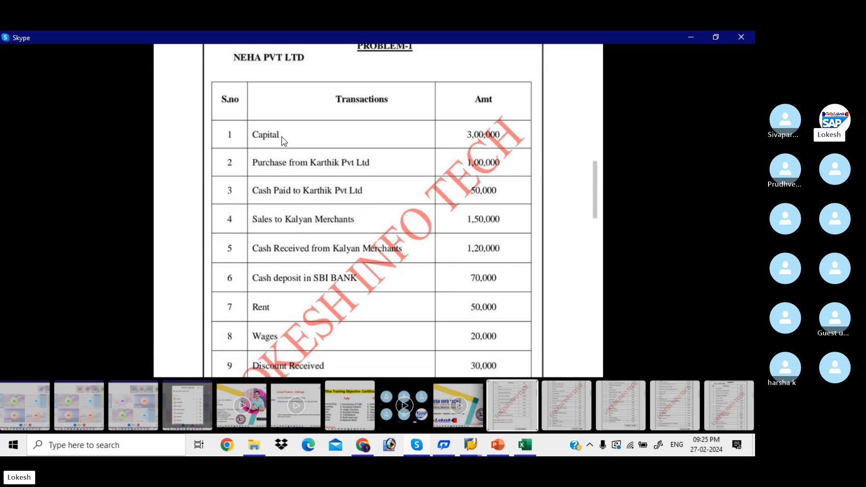
- Switch to the TALLY TEST workbook in Excel, add a new worksheet and widen its column E
key("alt+Tab")
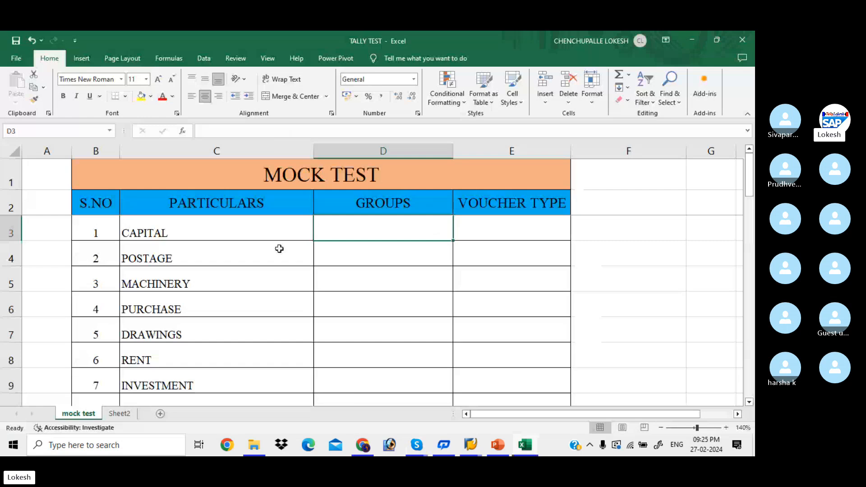
left_click(161, 414)
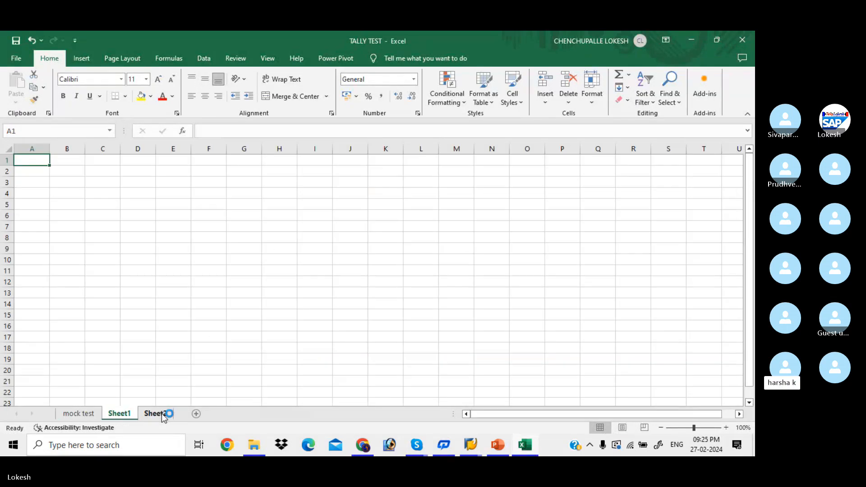
left_click_drag(191, 149, 239, 168)
- Copy the PARTICULARS and GROUPS headings from the mock test sheet into Sheet1, starting at cell E4
left_click(87, 415)
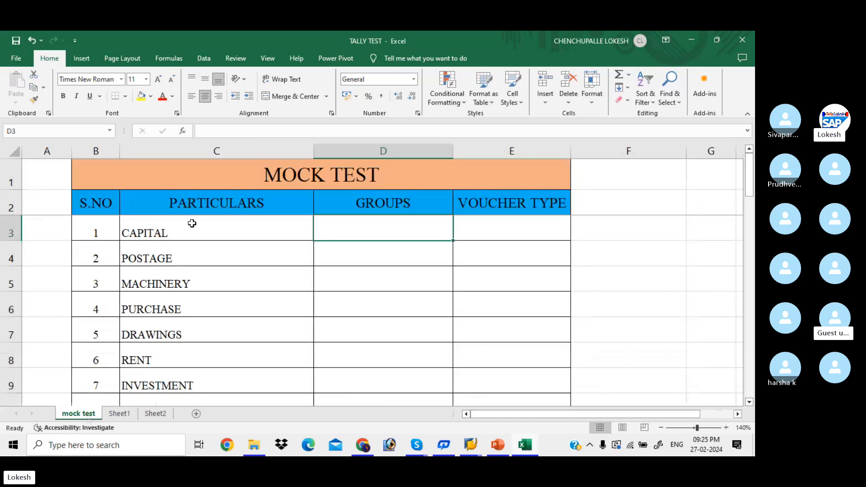
left_click_drag(205, 207, 345, 200)
key("ctrl+c")
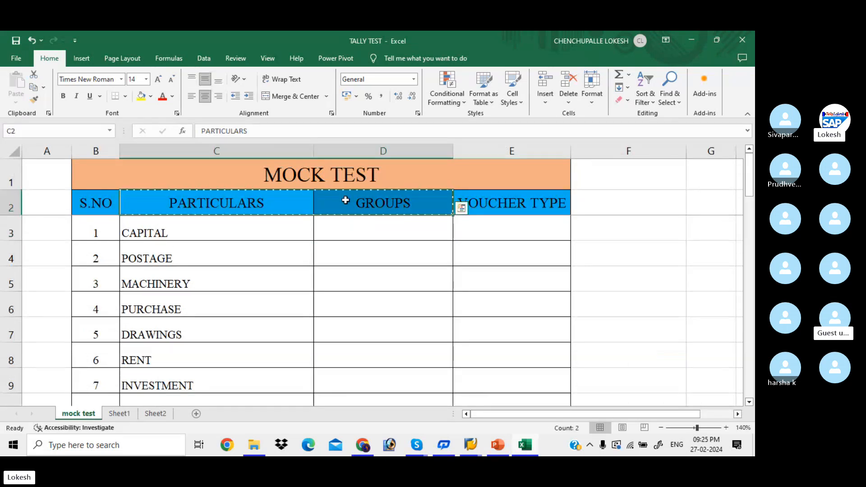
left_click(155, 417)
left_click(130, 415)
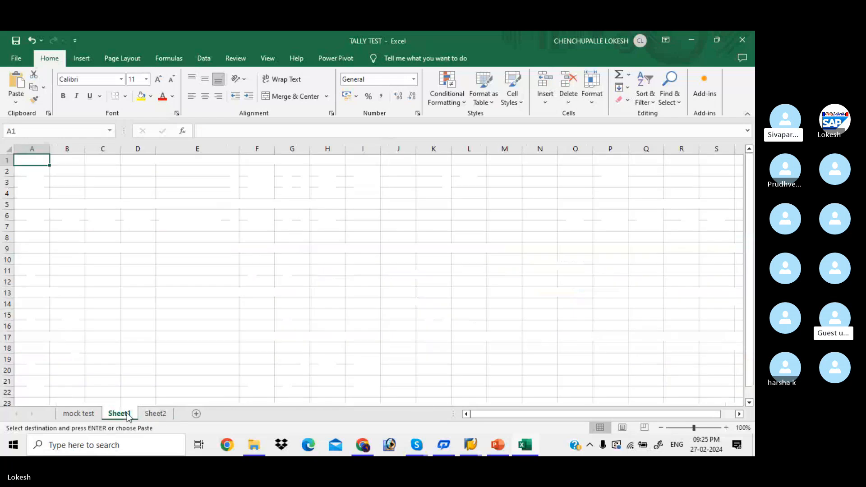
left_click(175, 193)
key("ctrl+v")
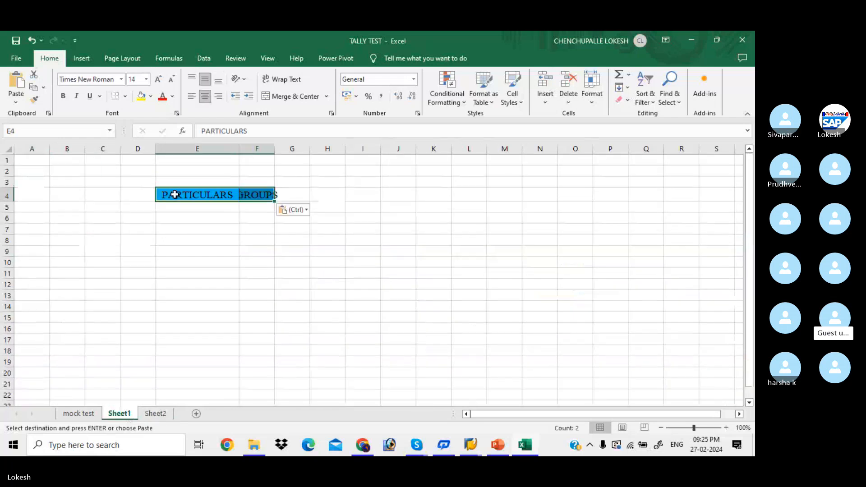
- Widen columns E and F on Sheet1 to fit the headings and change the PARTICULARS heading in E4 to LEDGERS
left_click_drag(275, 149, 292, 161)
left_click_drag(239, 149, 337, 152)
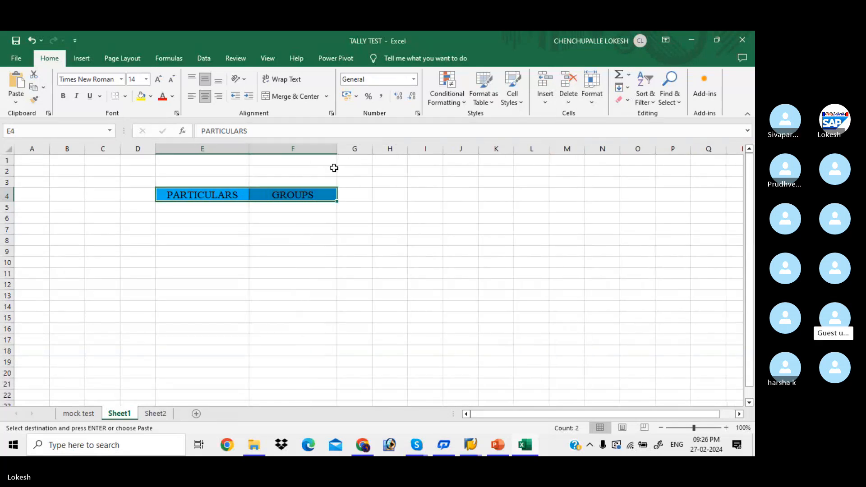
left_click(221, 194)
type("LE")
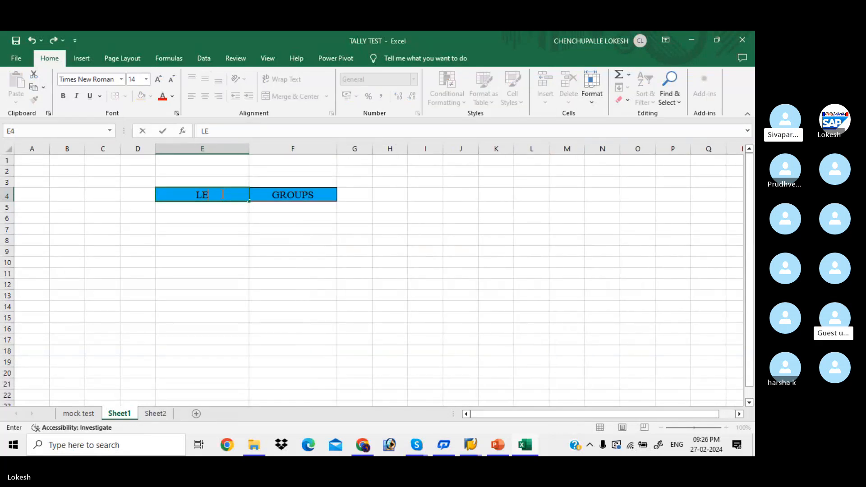
type("DGERS")
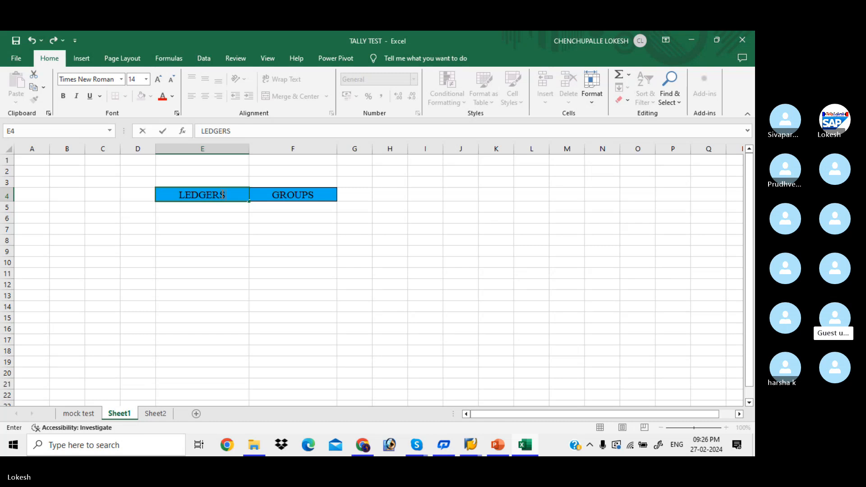
key("Return")
- Fill the LEDGERS and GROUPS heading cells E4:F4 with yellow
left_click(221, 194)
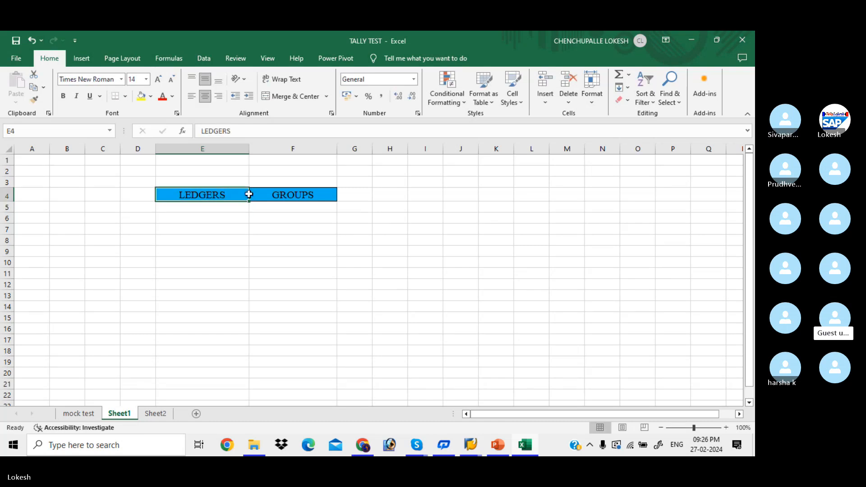
left_click_drag(249, 195, 291, 194)
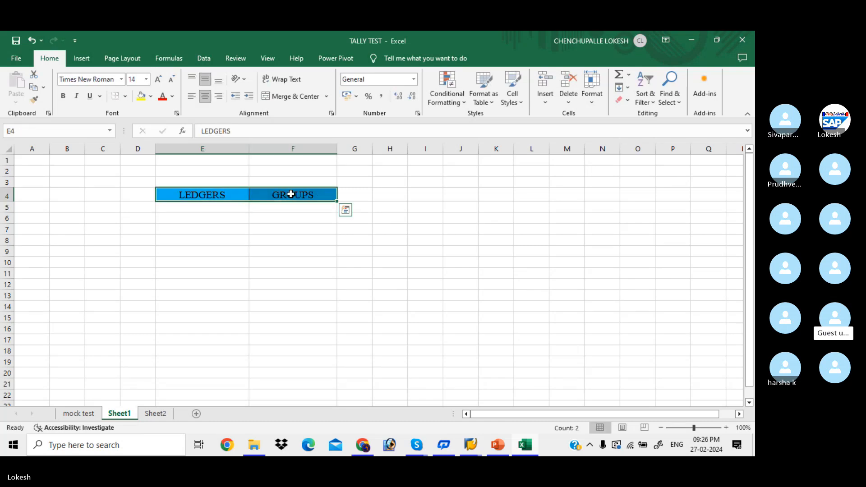
left_click(141, 96)
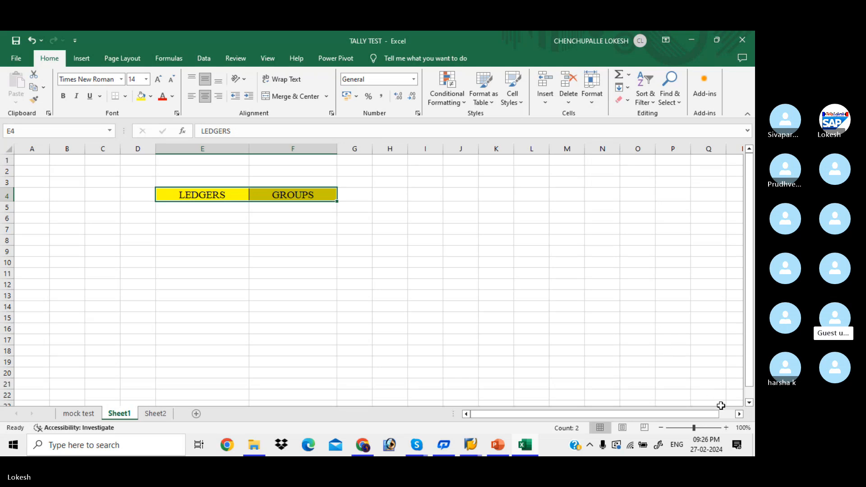
- Enter the ledger CAPITAL in cell E6 with the group CAPITAL in F6
left_click(727, 427)
left_click(727, 426)
left_click(727, 427)
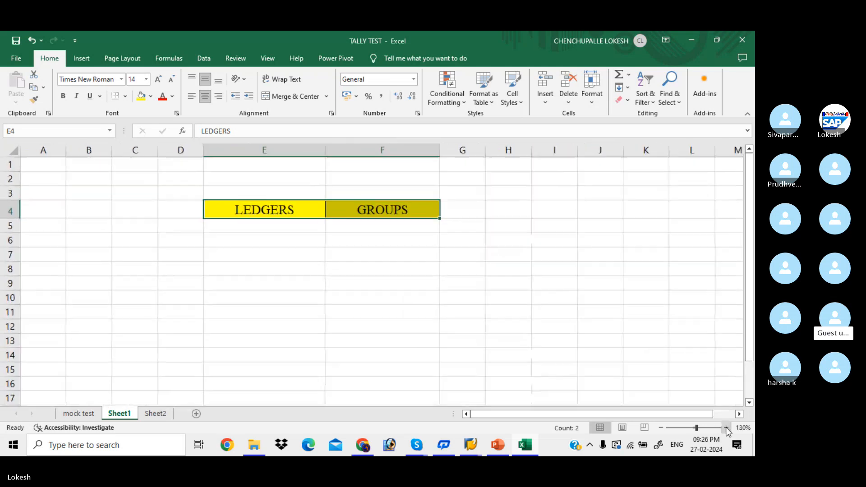
left_click(268, 244)
type("CAPITAL")
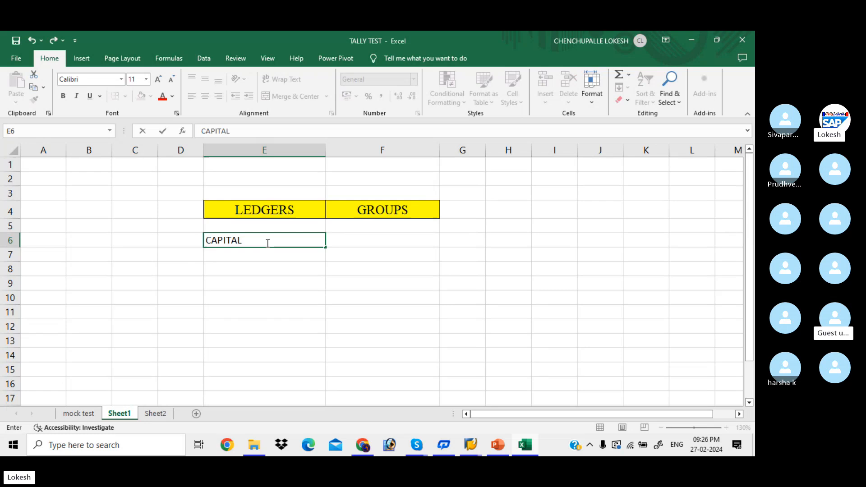
key("Tab")
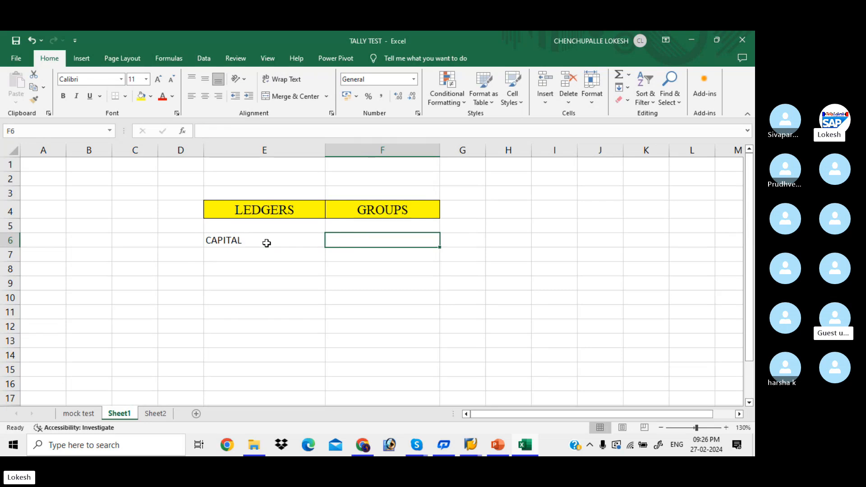
type("CAPITAL")
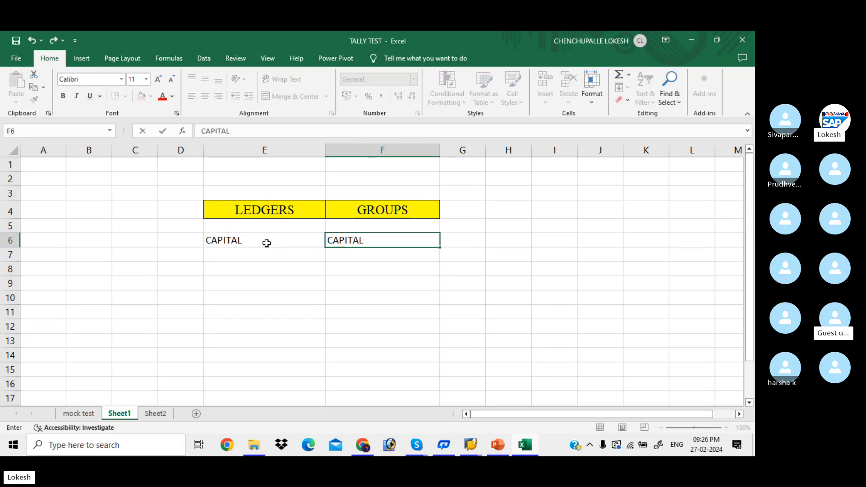
key("Return")
- Check the problem sheet in Skype, then enter the ledger PURCHASE in cell E7 of the workbook with the group PURCHASE in F7
key("alt+Tab")
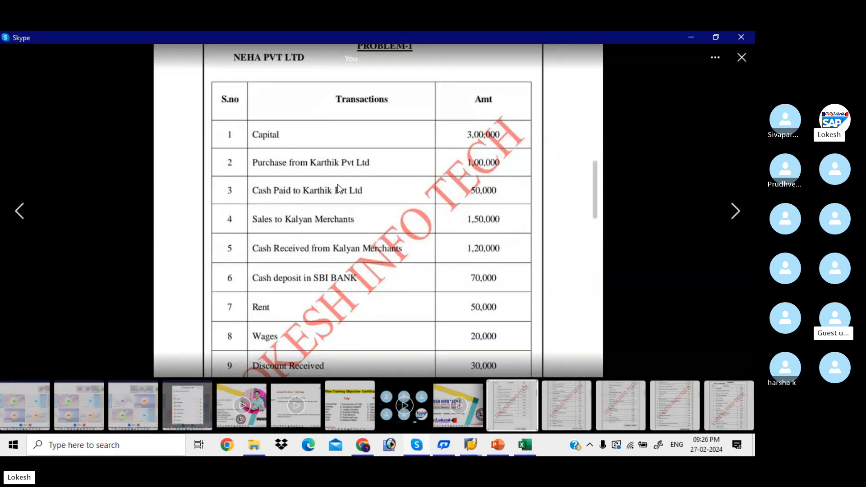
key("alt+Tab")
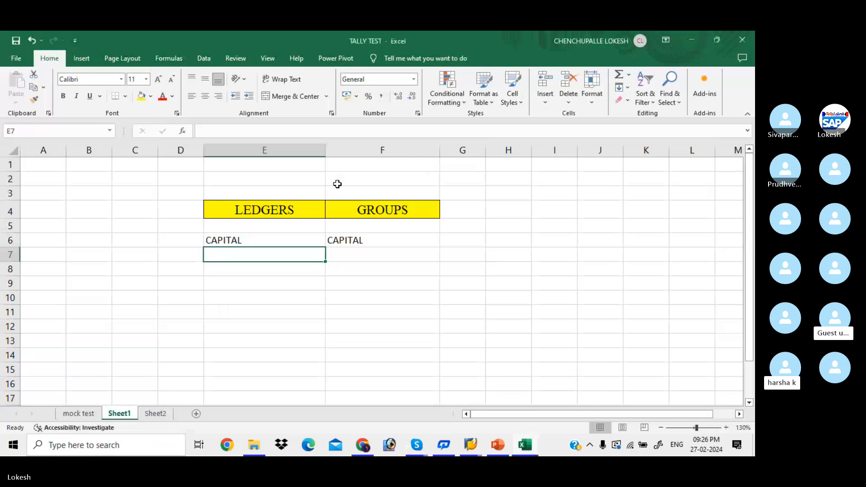
type("PURCHASE")
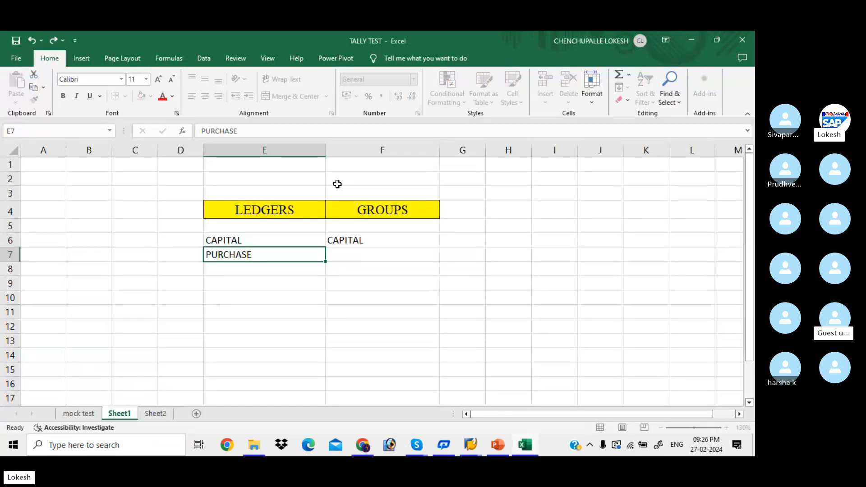
key("Tab")
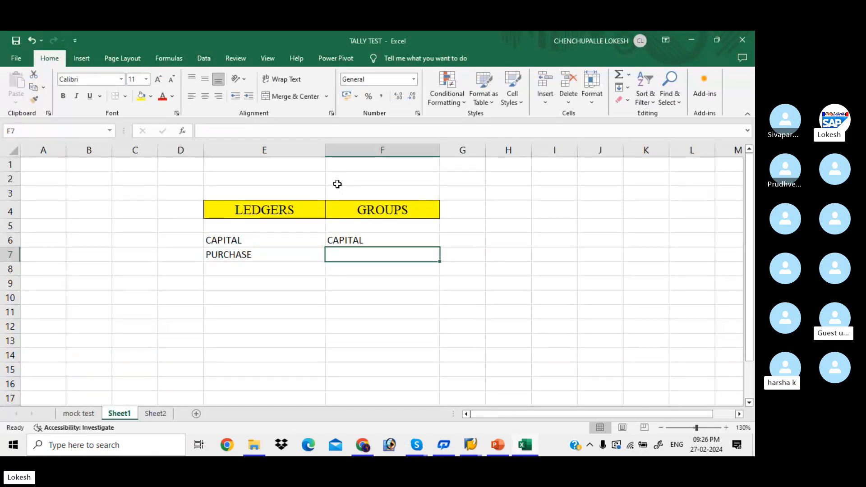
type("PUR")
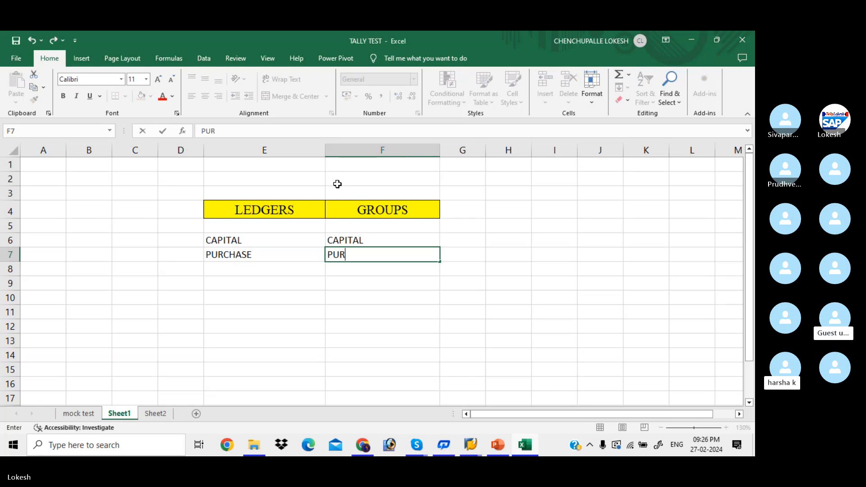
type("CHASE")
key("Return")
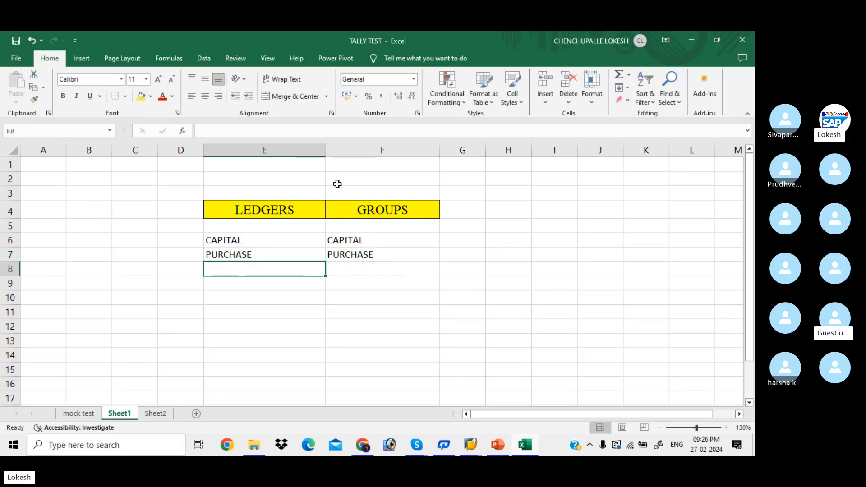
- Enter the ledger KARHTJIK PVT LTD in cell E8 with the group SUNDRY CREDITOR in F8
type("KARHTKK")
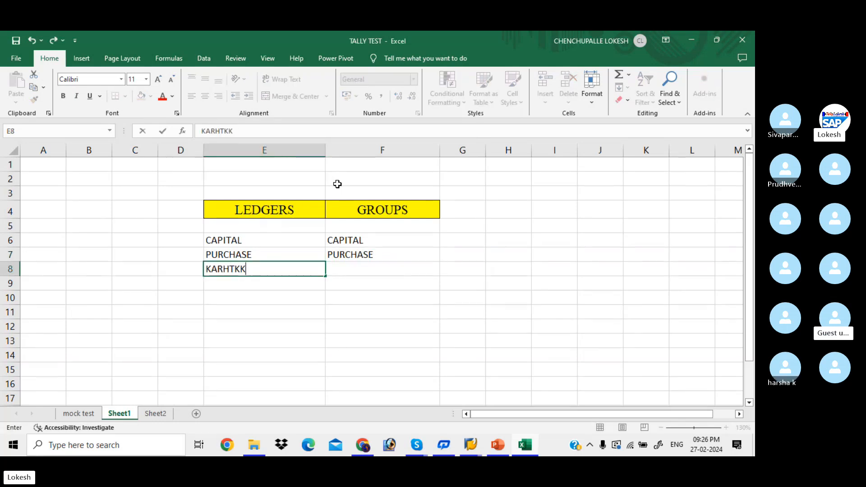
key("BackSpace")
key("BackSpace")
type("JI")
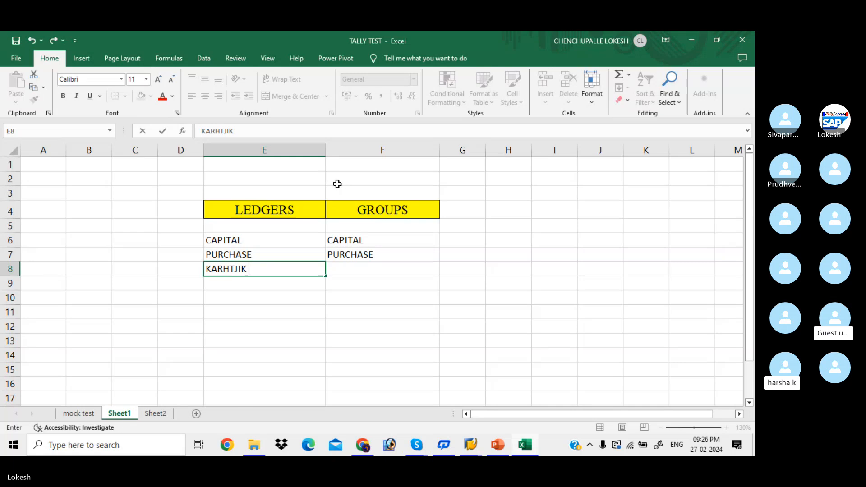
type("K PVT LTD")
key("Tab")
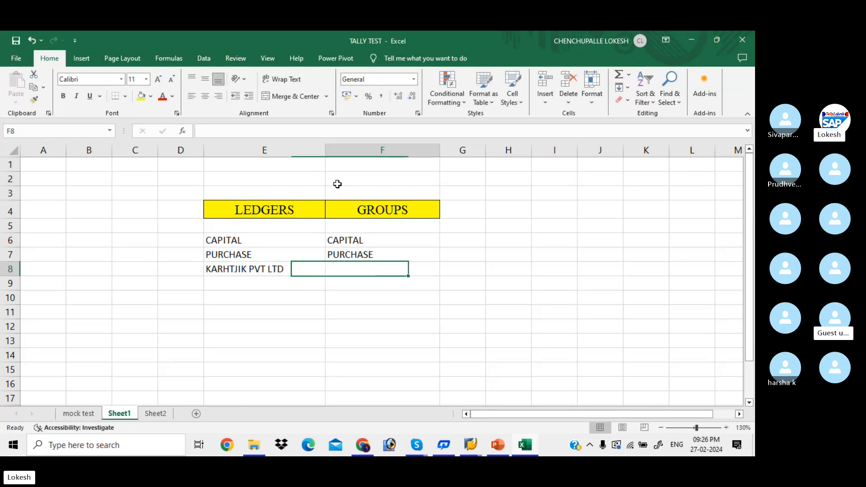
type("SUNDRY CREDITOR")
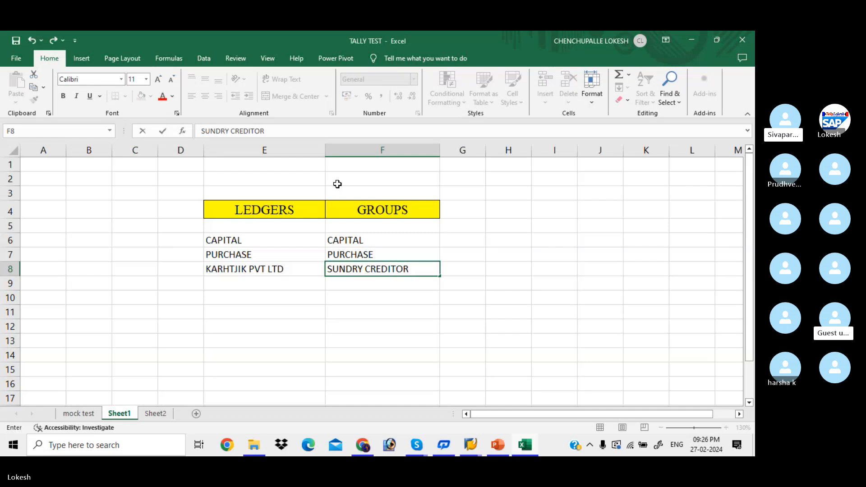
key("Return")
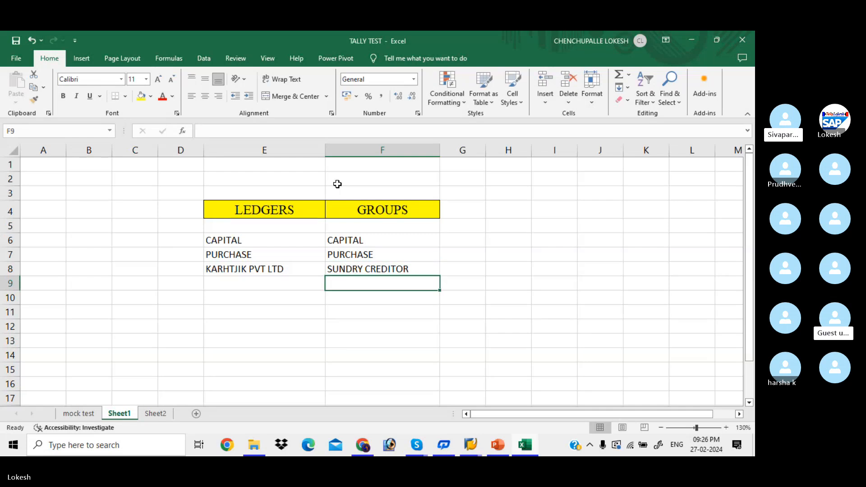
- Check the problem sheet in Skype, then enter the ledger SBI BANK in cell E11 of the workbook with the group BANK in F11
key("alt+Tab")
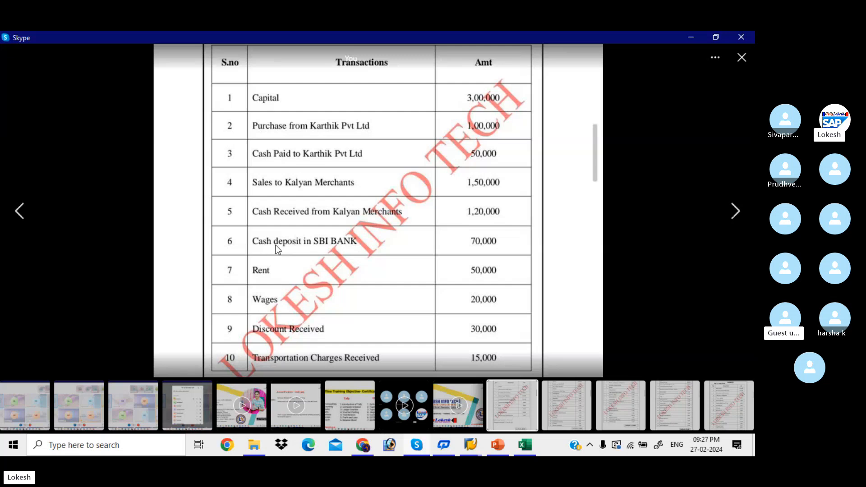
key("alt+Tab")
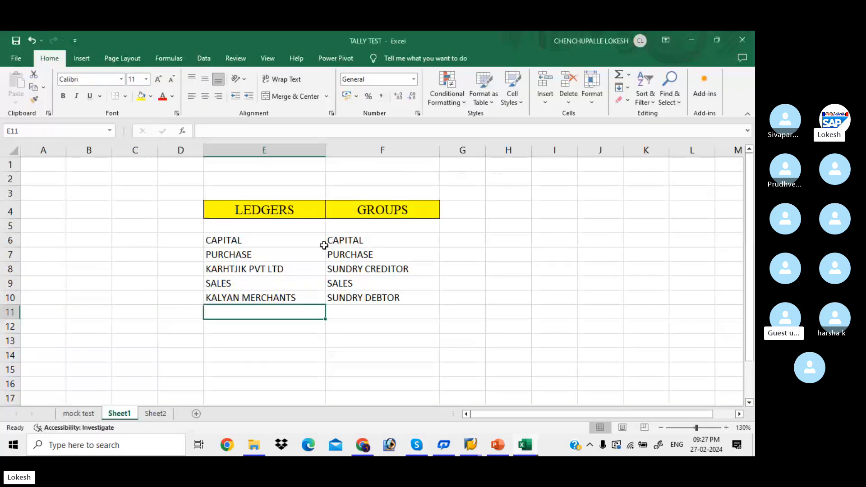
type("SBI BANK")
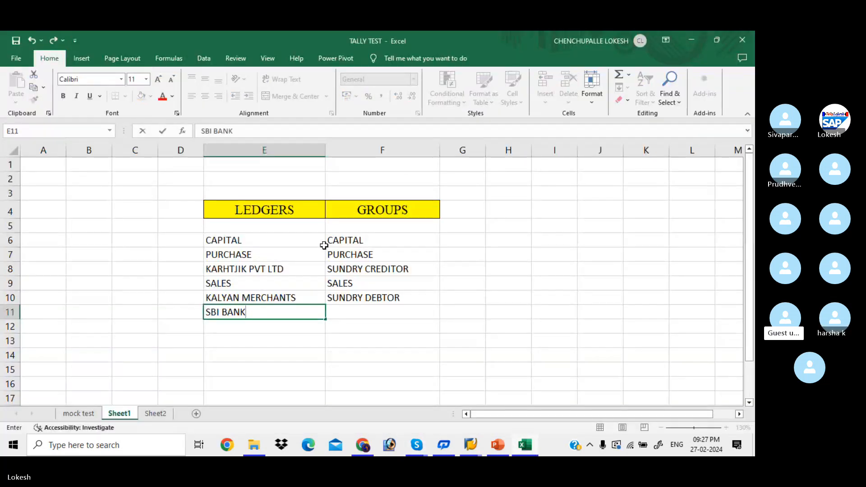
key("Tab")
type("BANL")
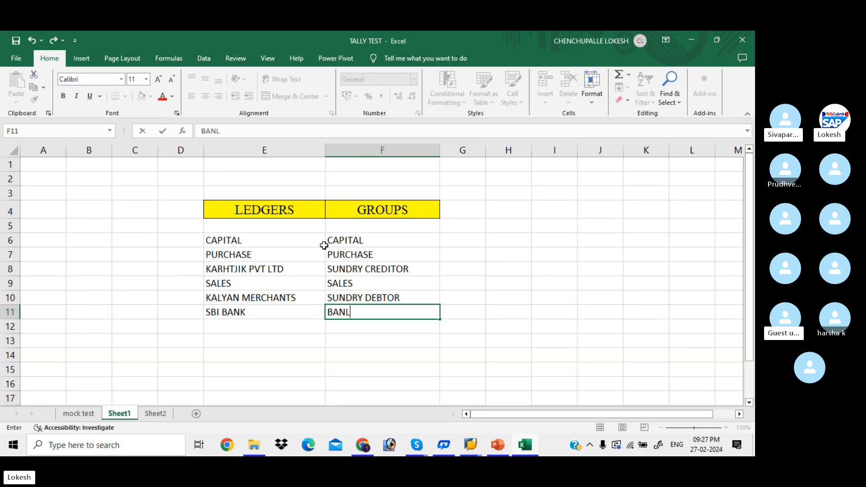
key("BackSpace")
type("K")
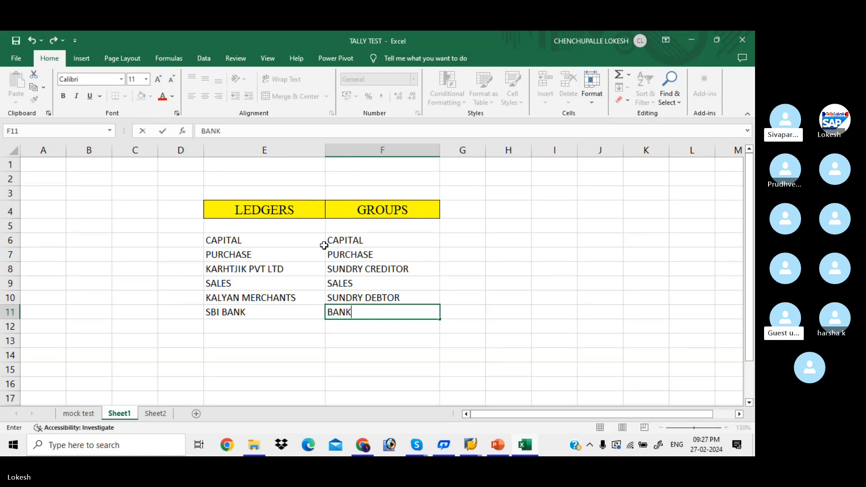
key("Down")
key("Left")
- Check the remaining transactions in Skype, then enter the ledger RENT in cell E12 of the workbook with the group INDIRECT EXP in F12
key("alt+Tab")
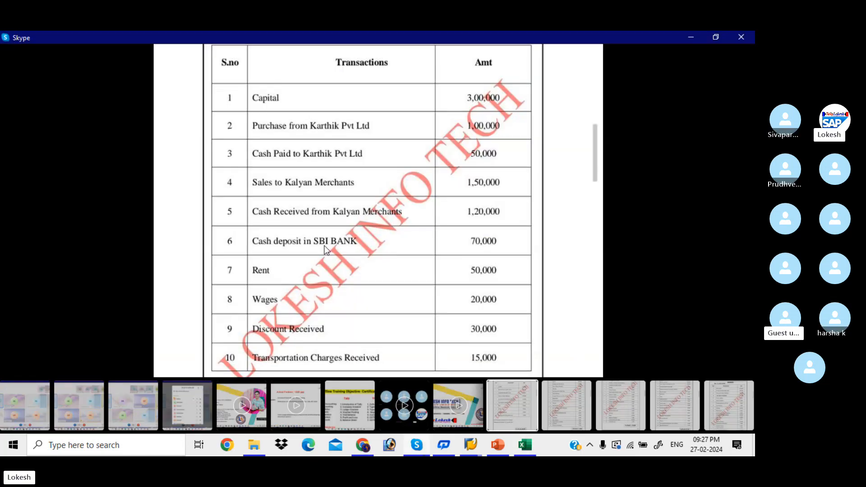
left_click_drag(327, 260, 326, 223)
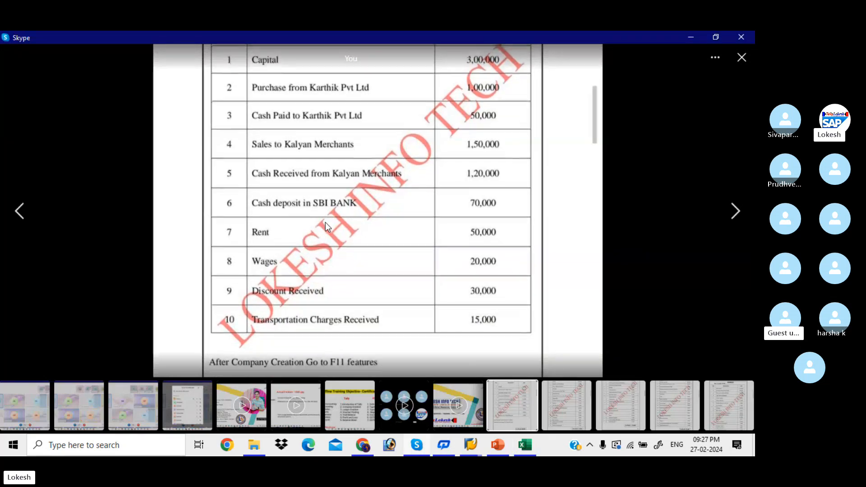
key("alt+Tab")
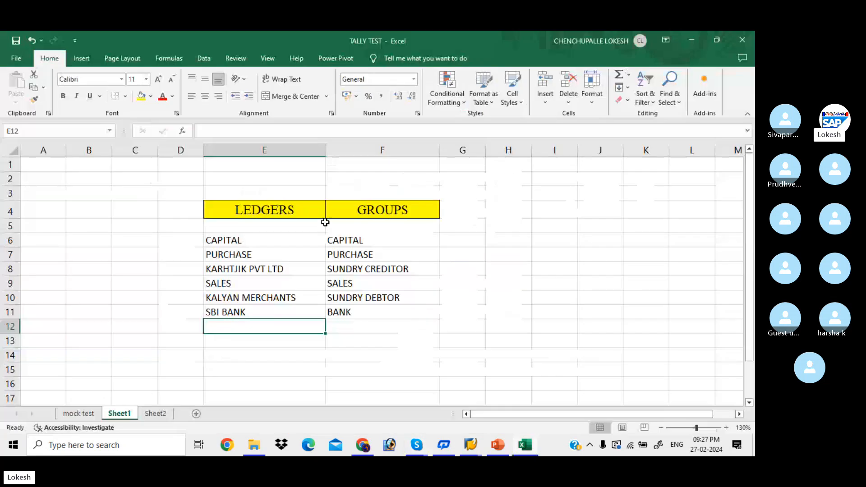
type("RENT")
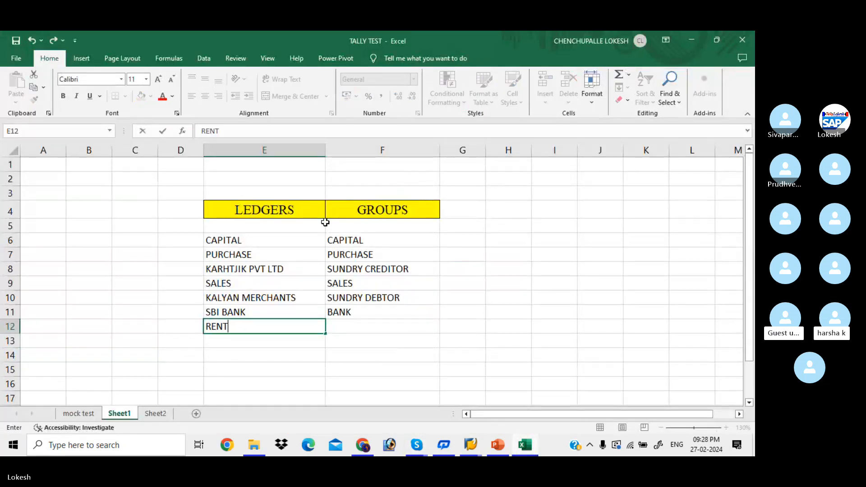
key("Tab")
type("INDIRE")
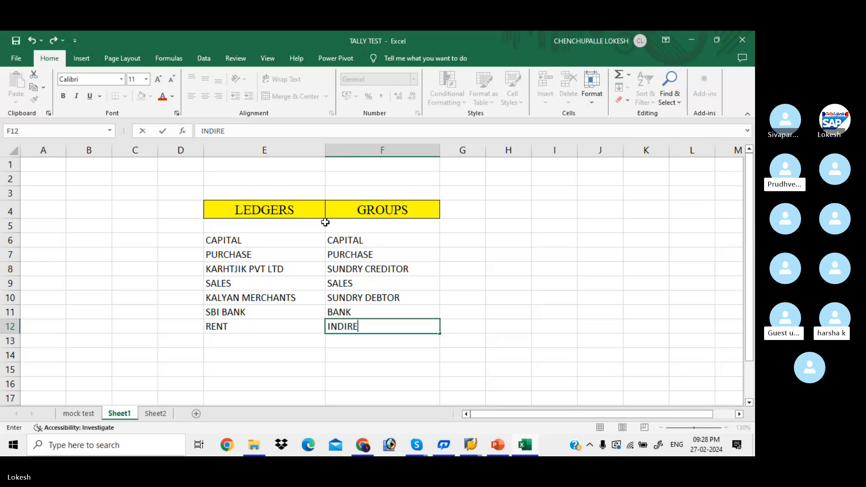
type("CT EXP")
key("Return")
- Enter the ledger WAGES in cell E13 with the group DIRECT EXP in F13
type("WAGES")
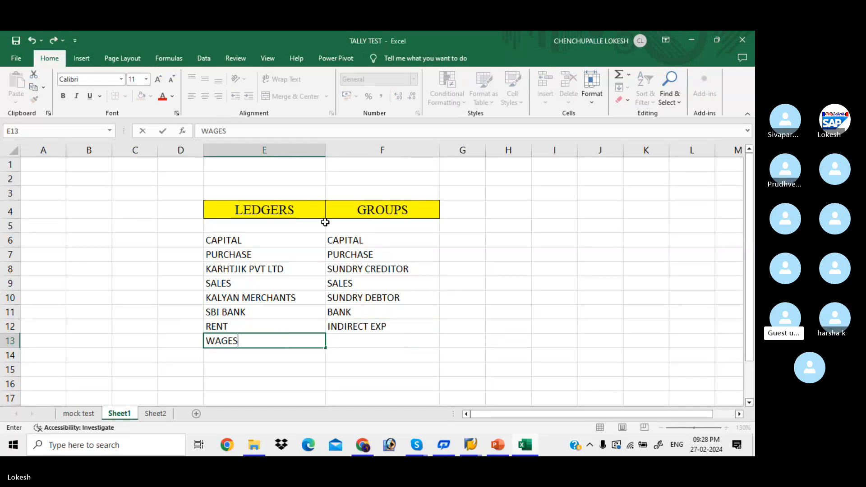
key("Tab")
type("DIRECT E")
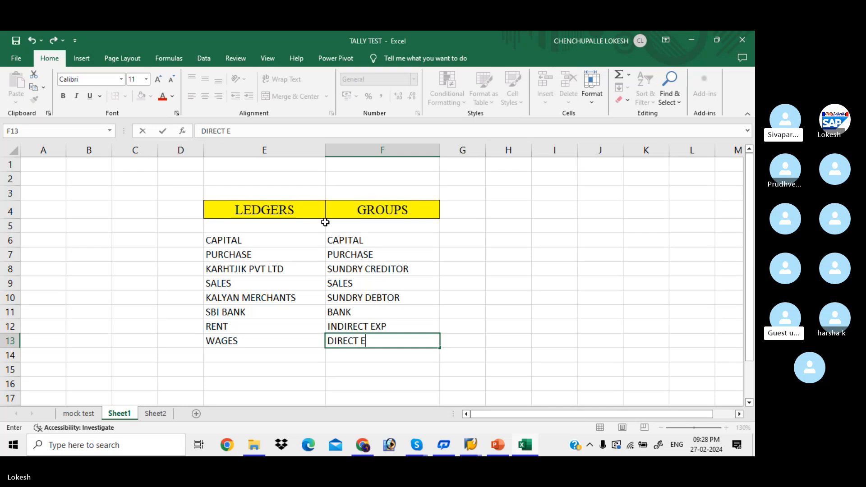
type("XP")
key("Return")
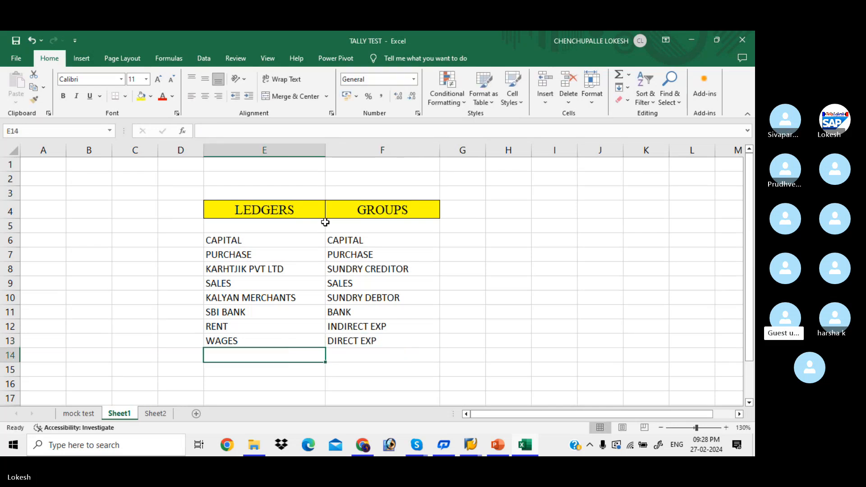
- Check the problem sheet in Skype, then enter the ledger DISCOUNT RECEIVED in cell E14 of the workbook with the group INDIRECT EXP in F14
key("alt+Tab")
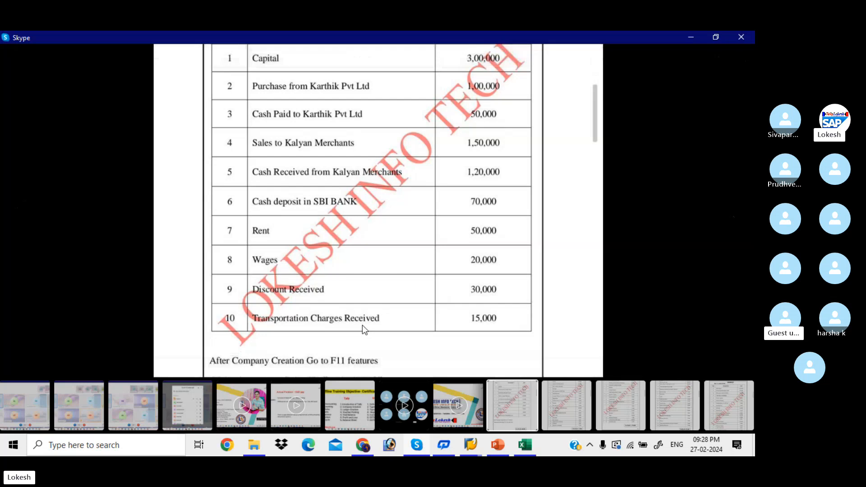
key("alt+Tab")
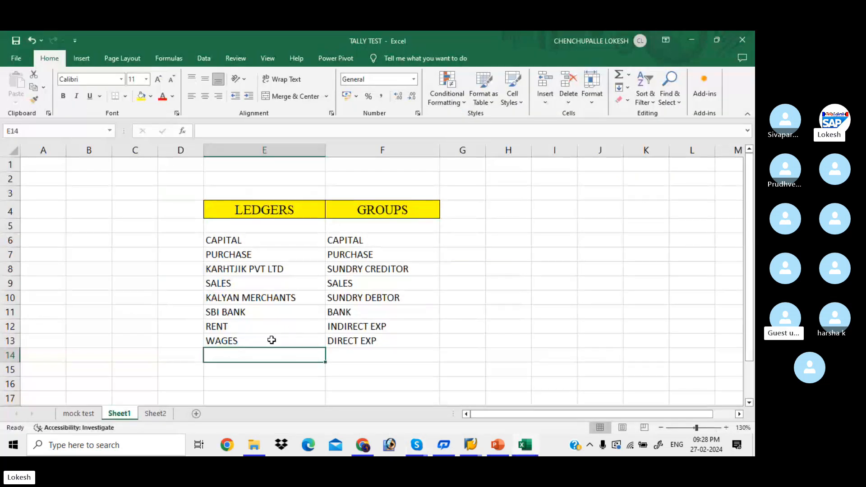
type("DISCOUNT RECE")
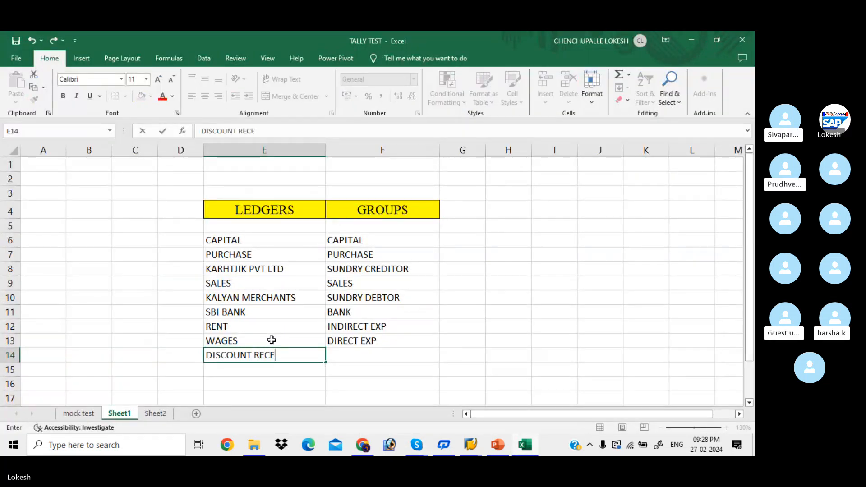
type("IVED")
key("Tab")
type("INDI")
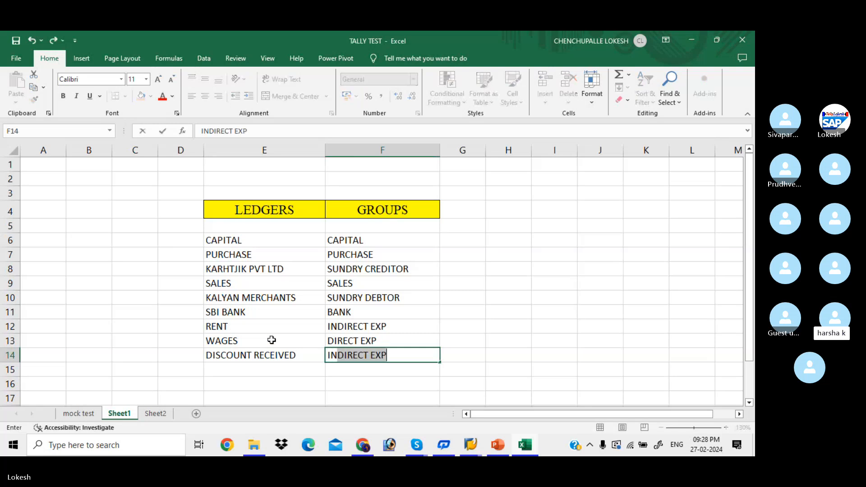
key("Return")
key("Left")
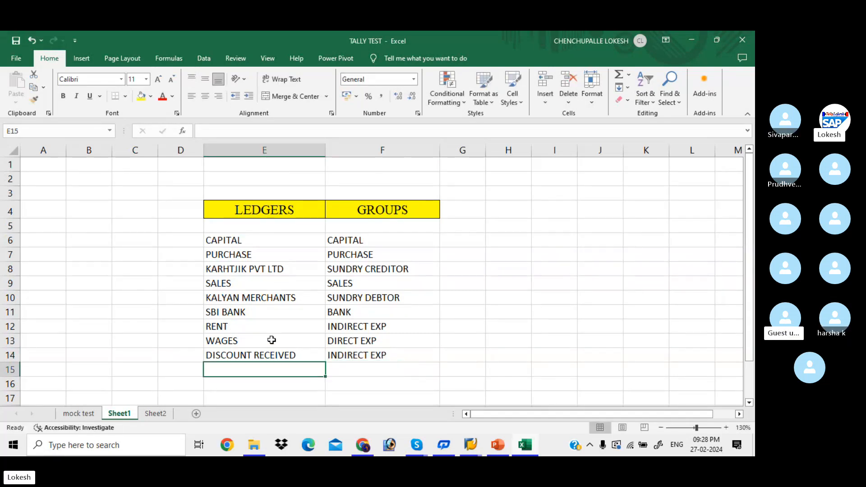
- Recheck the problem sheet in Skype, then enter the ledger TRANSPORTATION CHA REC in cell E15 of the workbook with the group DIRECT INCOME in F15
key("alt+Tab")
key("alt+Tab")
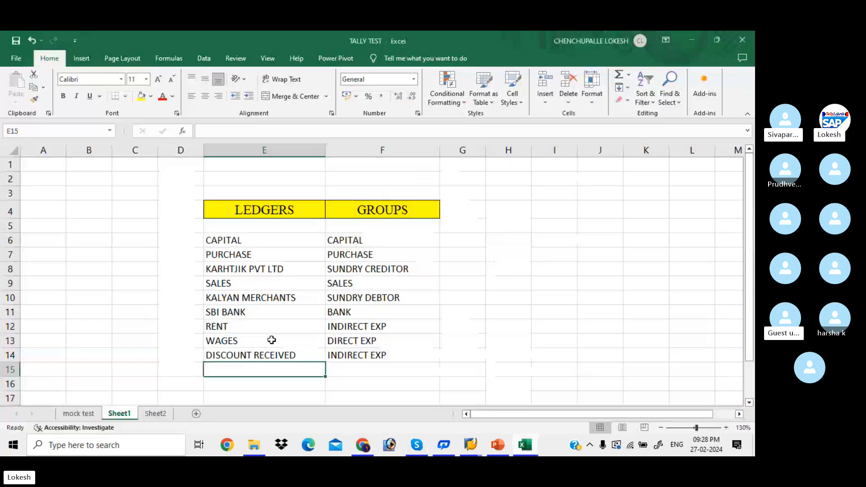
type("TRANS")
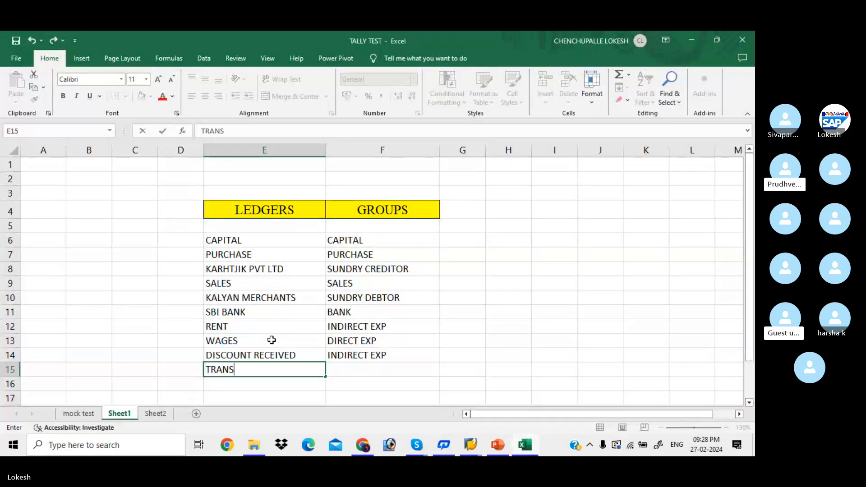
type("PORTA")
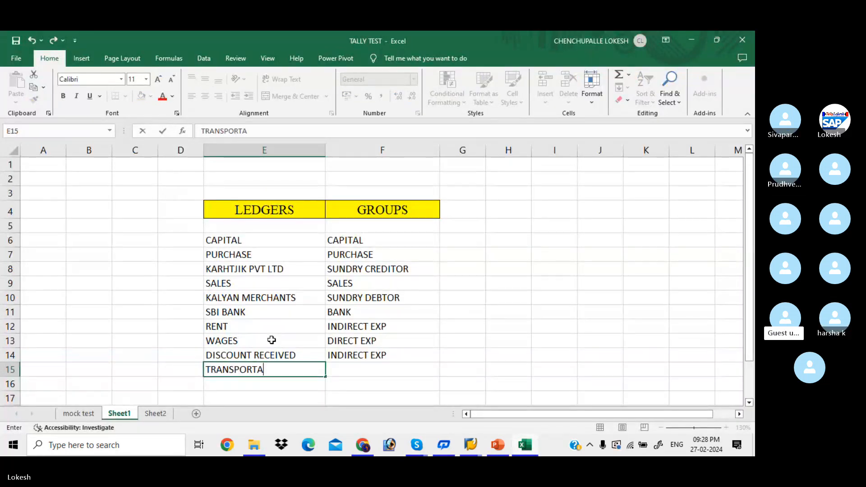
type("TION")
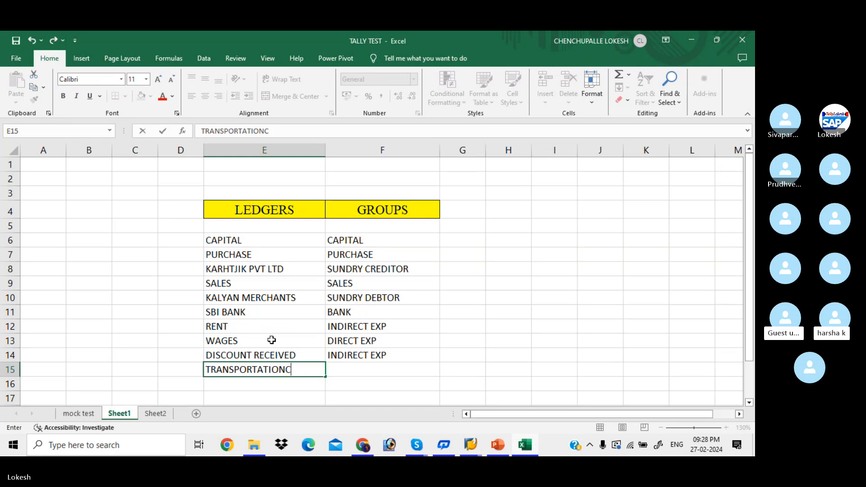
type(" CHA ")
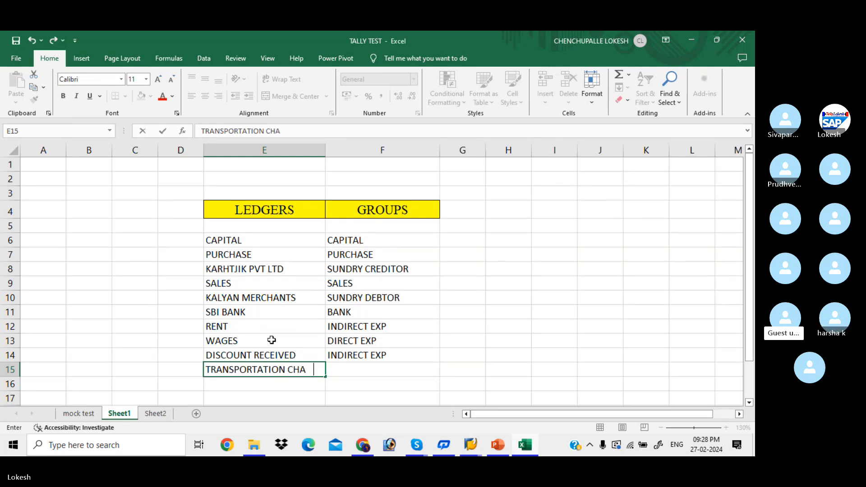
type("REC")
key("Tab")
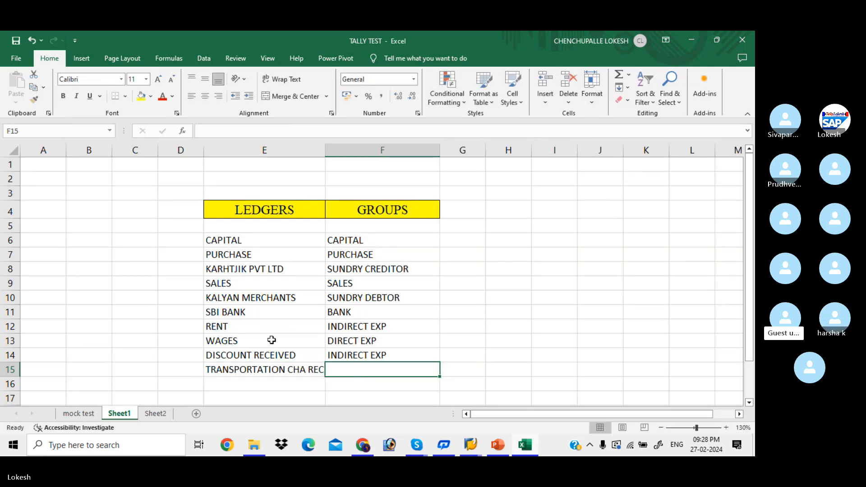
type("DIRECT  I")
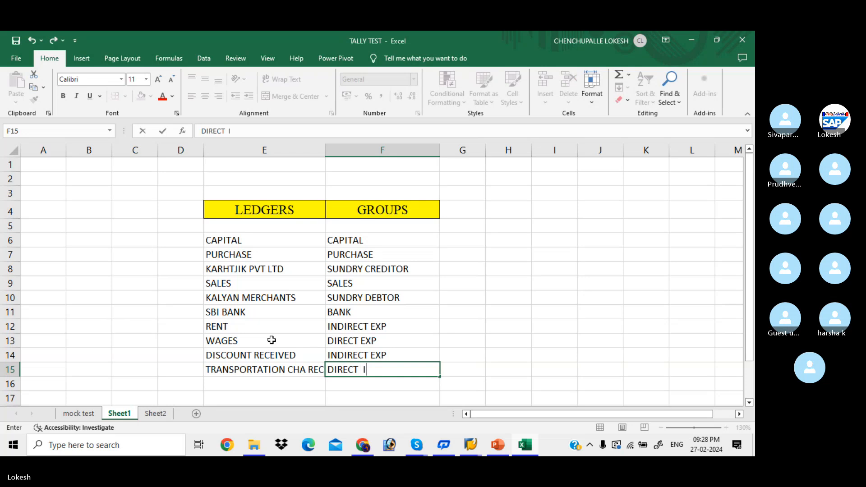
type("NCOME")
key("Return")
key("Return")
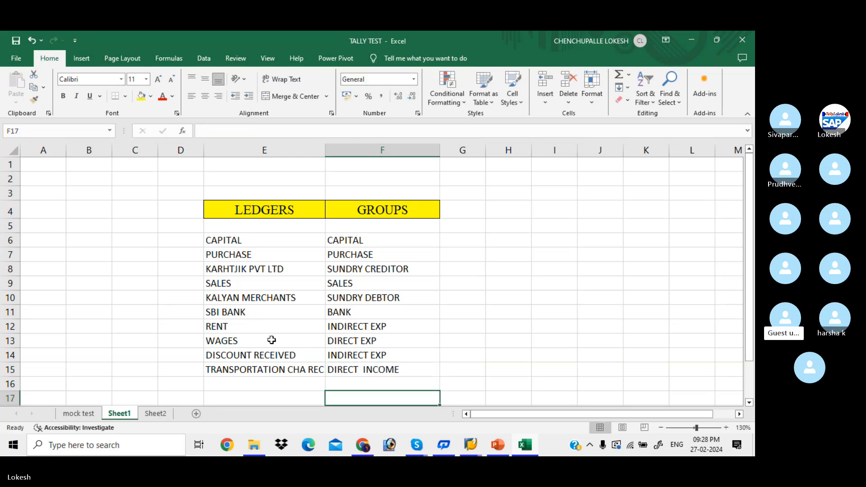
key("Return")
key("Return")
key("Return")
key("Return")
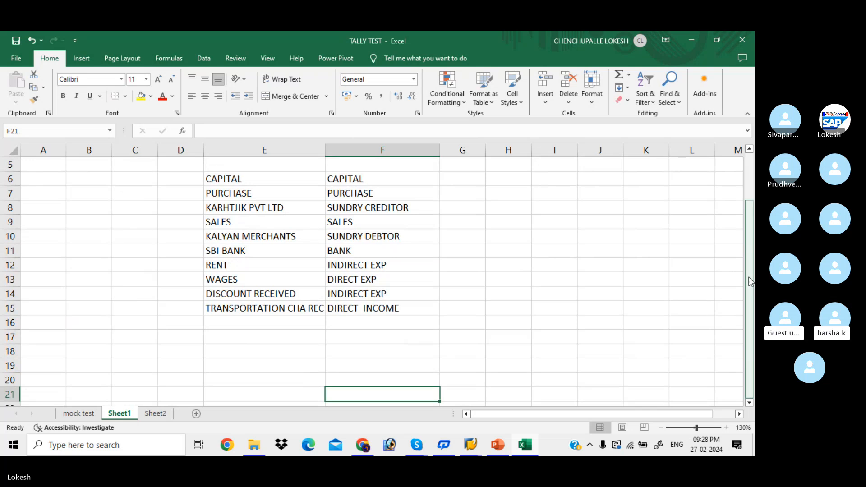
left_click_drag(751, 282, 751, 236)
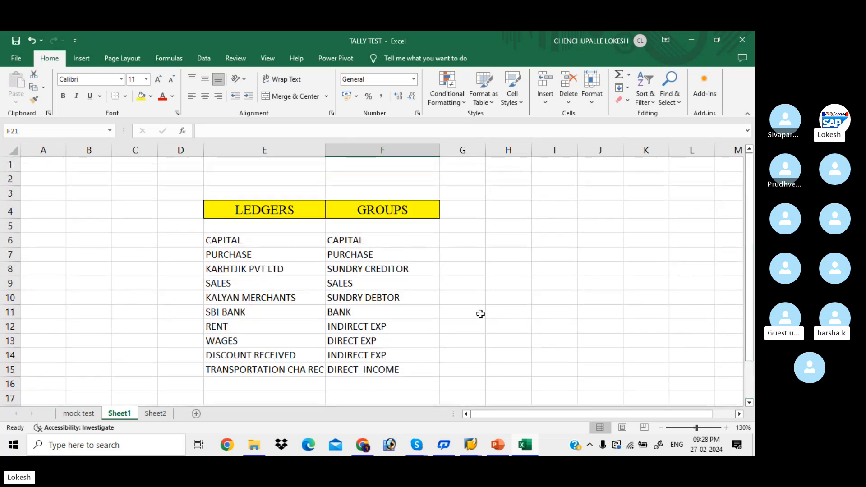
- Correct the group of the DISCOUNT RECEIVED ledger in cell F14 to INDIRECT INCOME
double_click(397, 354)
key("BackSpace")
key("BackSpace")
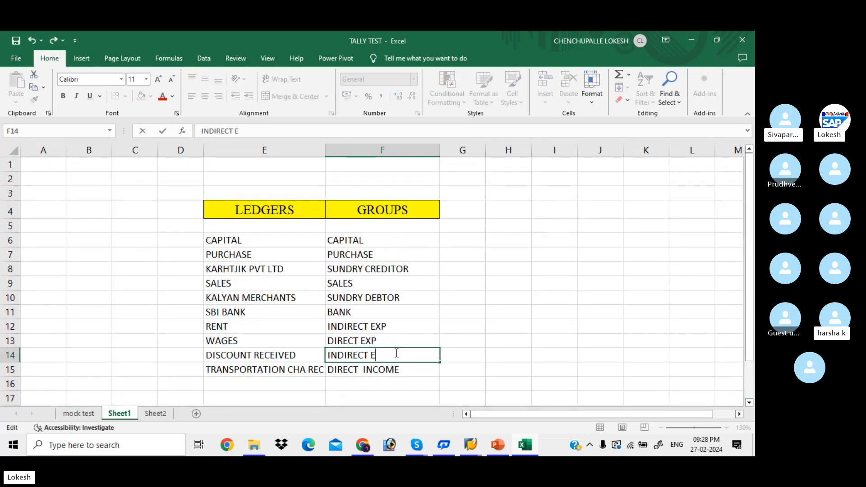
key("BackSpace")
type("INC")
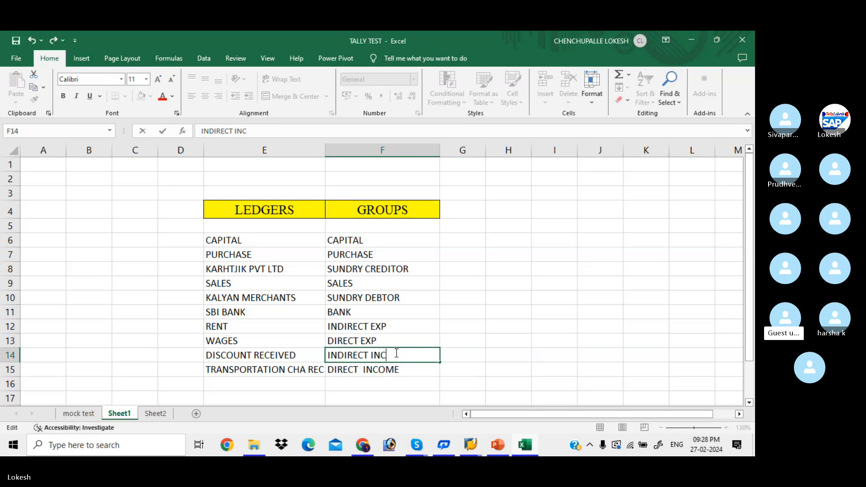
type("OME")
left_click(436, 380)
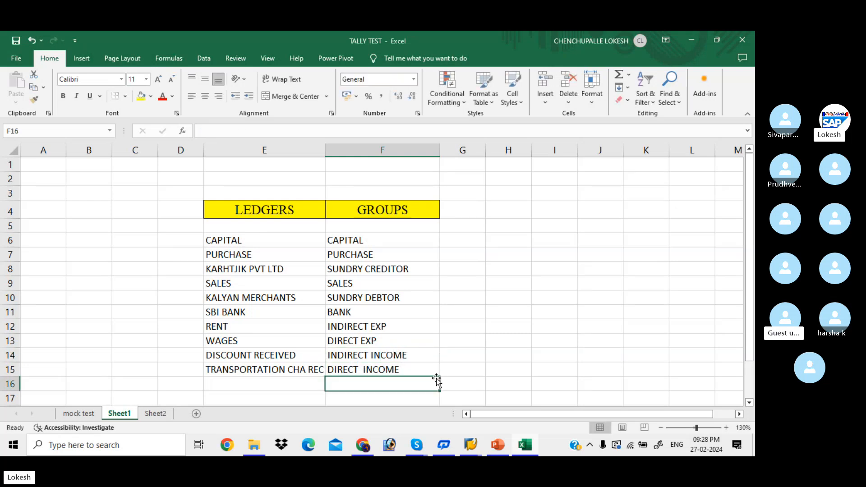
- Enter the ledger COMPUTER in cell E16 with the group FIXED ASSET in F16
left_click_drag(753, 319, 753, 343)
left_click(282, 359)
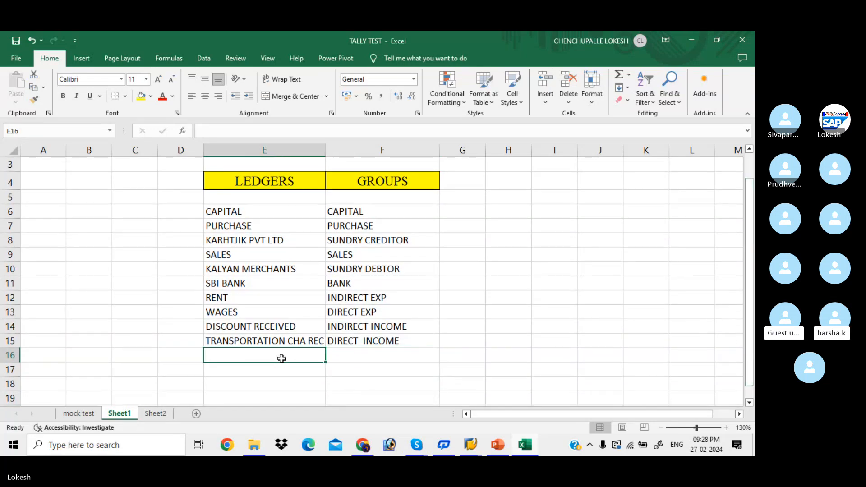
type("COMPUTER")
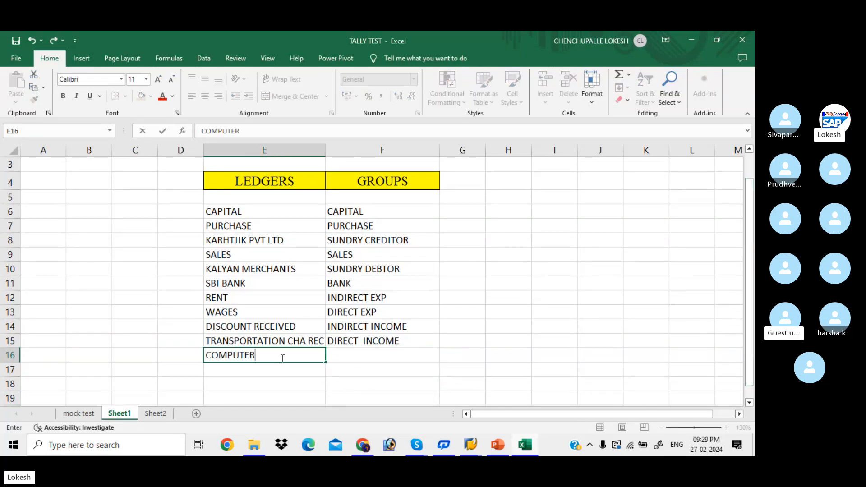
key("Tab")
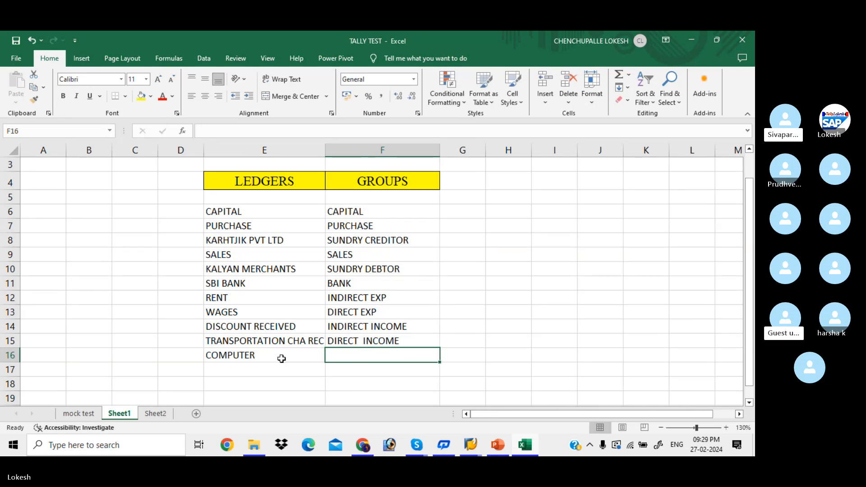
type("FIXED AS")
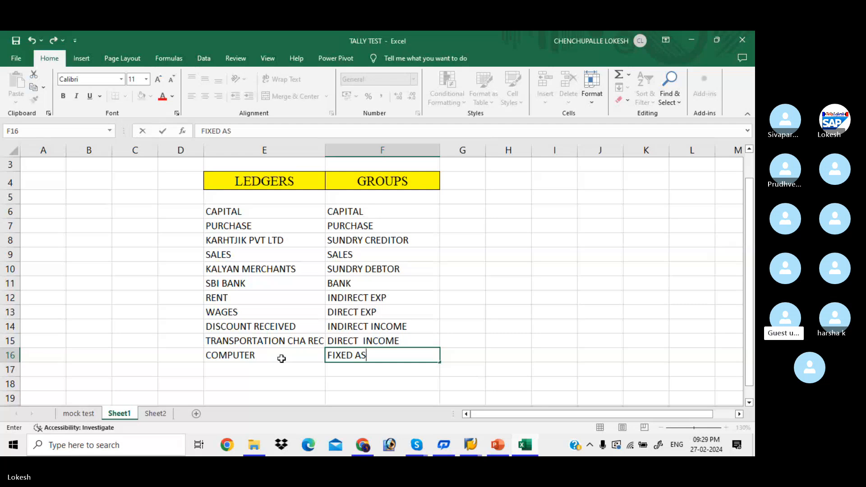
type("SET")
key("Return")
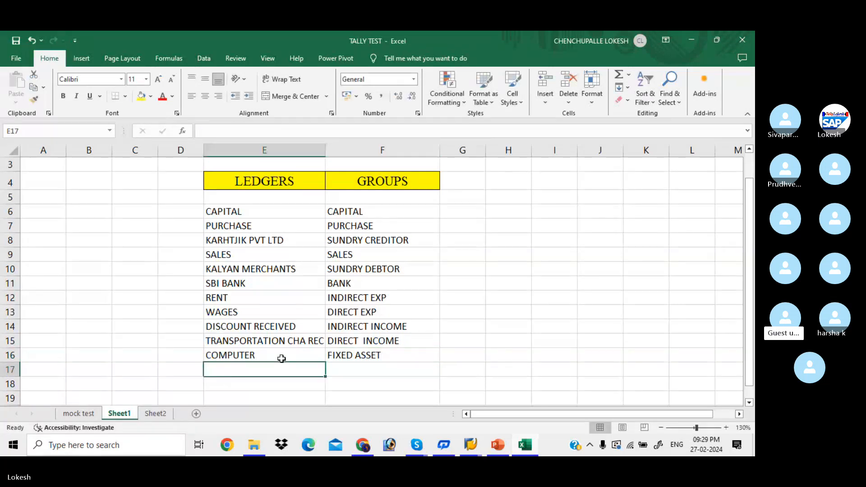
- Enter the ledger CAPITAL RESERVE in cell E17 with the group RESERVES & SURPLUS in F17
type("CAPITAL")
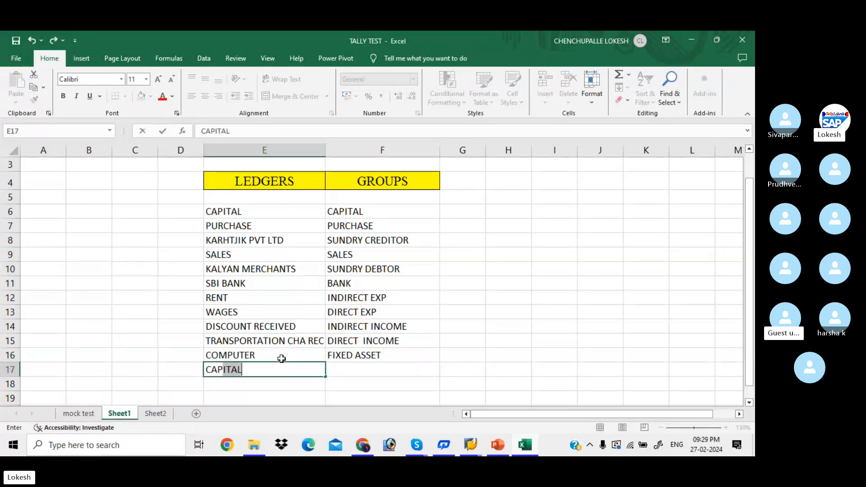
type(" RESERVE")
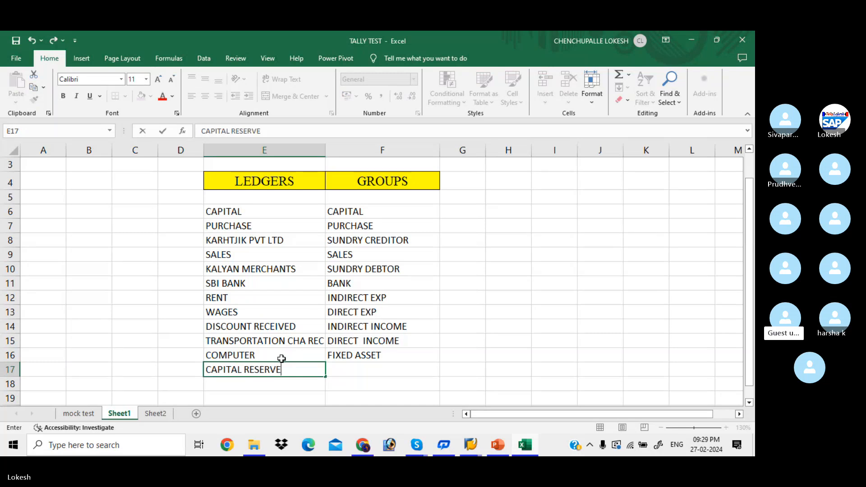
key("Tab")
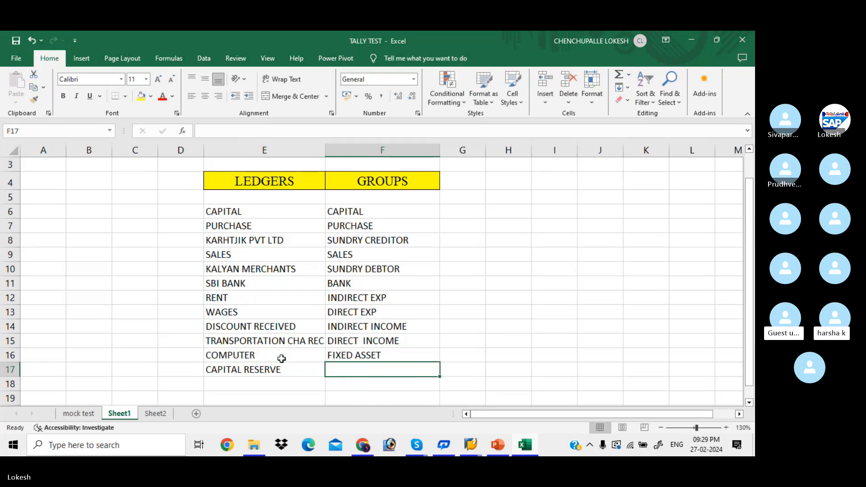
type("RESERVES")
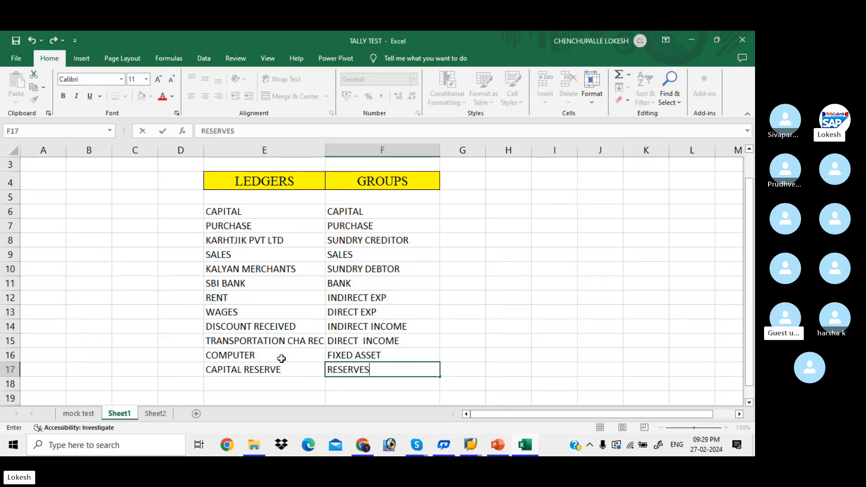
type(" &")
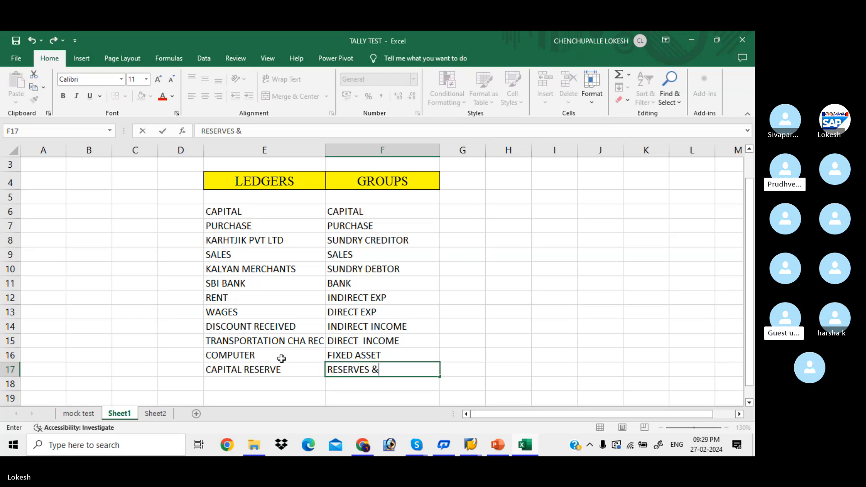
type(" SURPLUS")
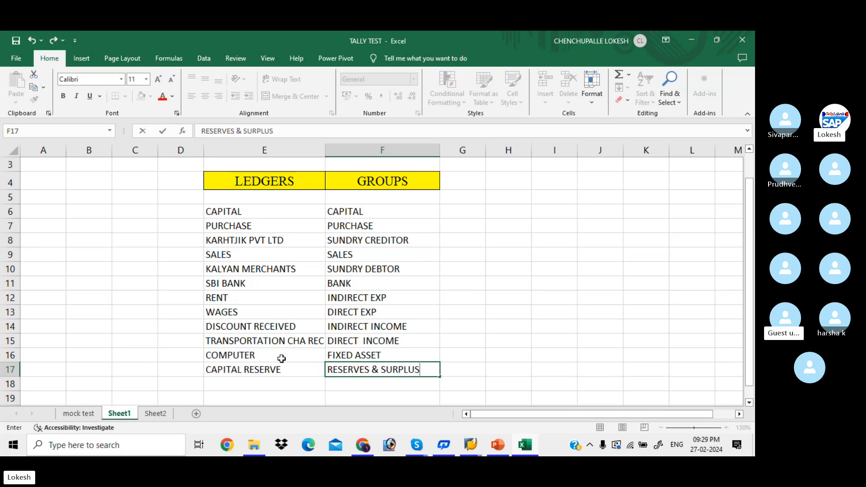
key("Return")
- Enter the ledger INTEREST RECEIVED in cell E18 with the group INDIRECT INCOME in F18
key("Left")
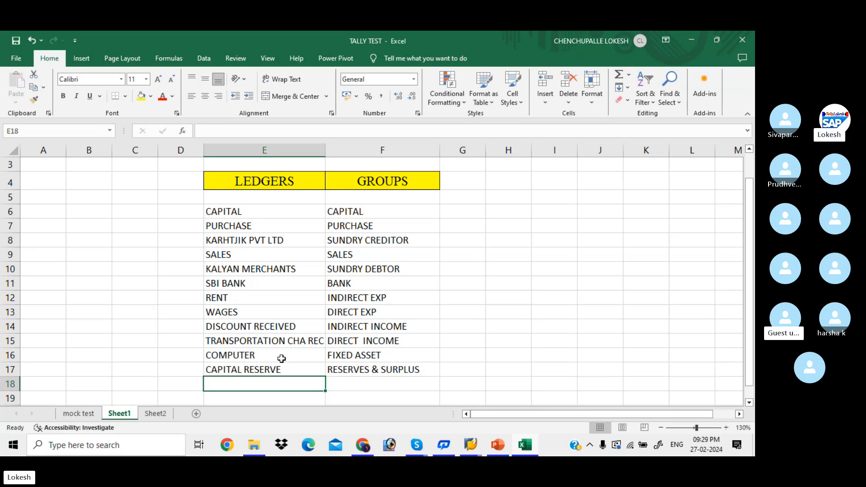
type("INTERE")
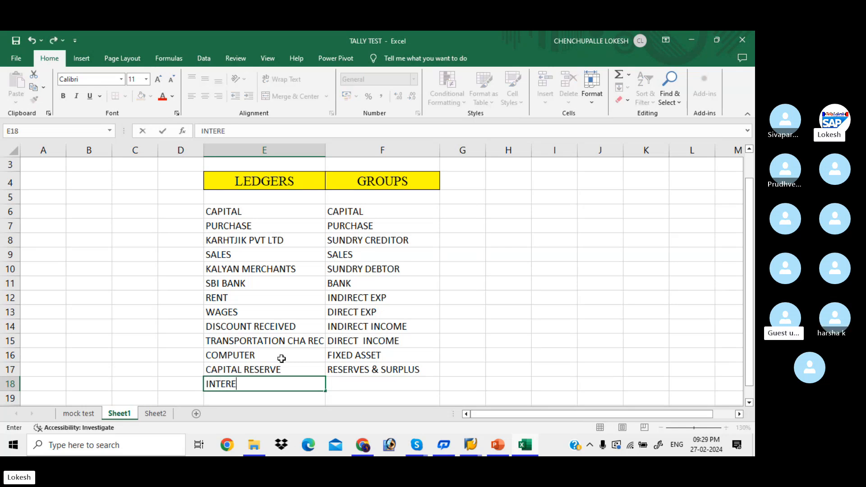
type("ST RECEI")
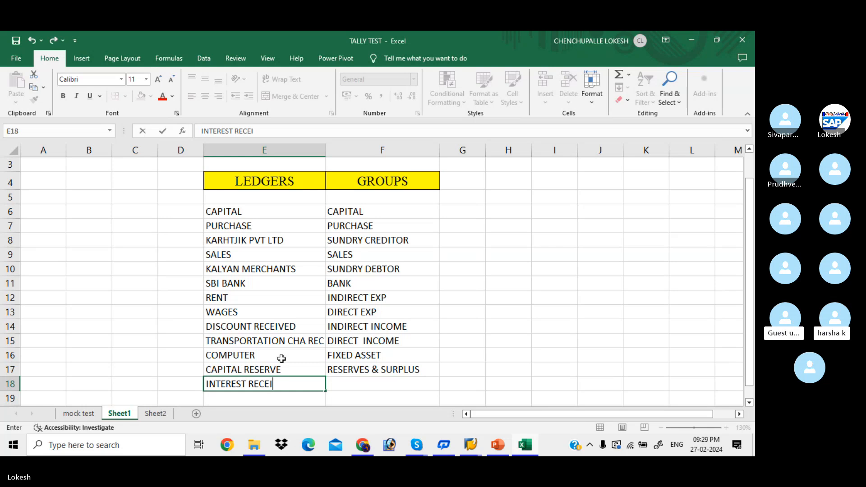
type("VED")
key("Tab")
type("IN")
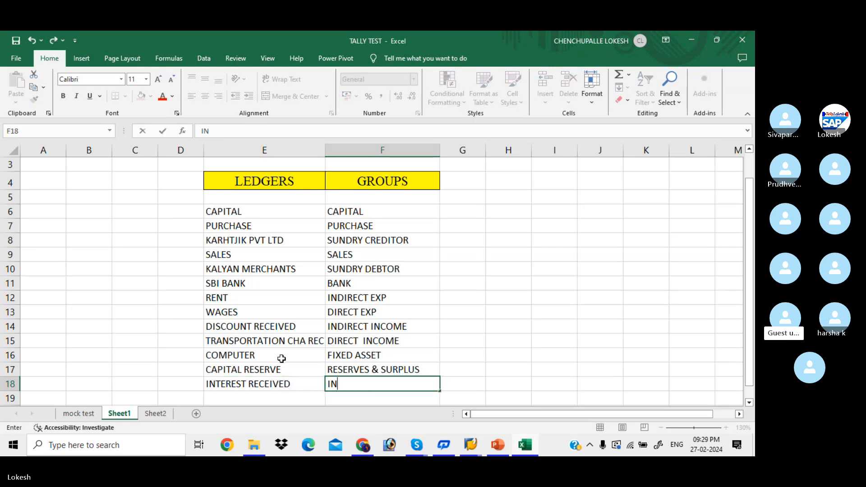
type("DIRECT ")
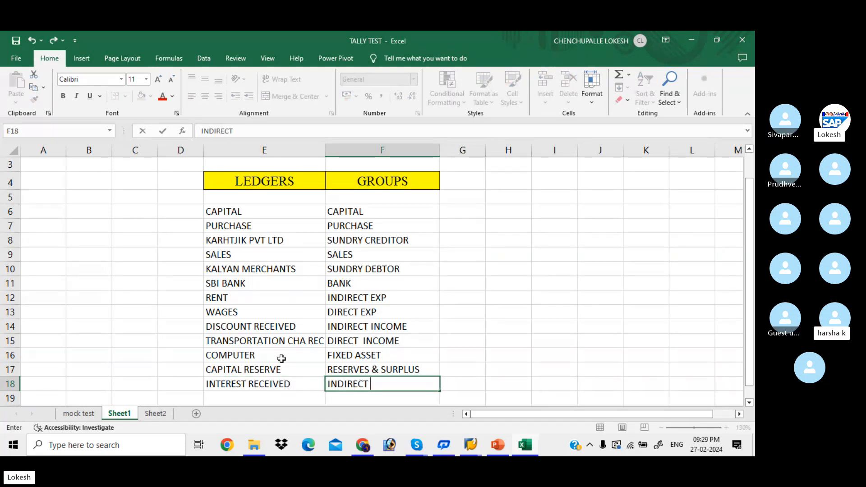
type("INCOME")
key("Return")
- Enter the ledger SHARES in cell E19 with the group CURRENT ASSET in F19
key("Down")
key("Down")
key("Down")
key("Down")
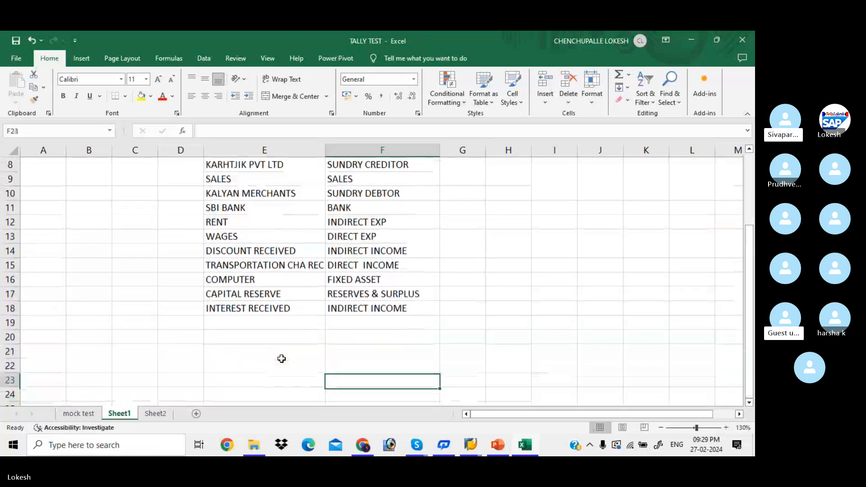
key("Up")
key("Up")
key("Up")
key("Up")
key("Left")
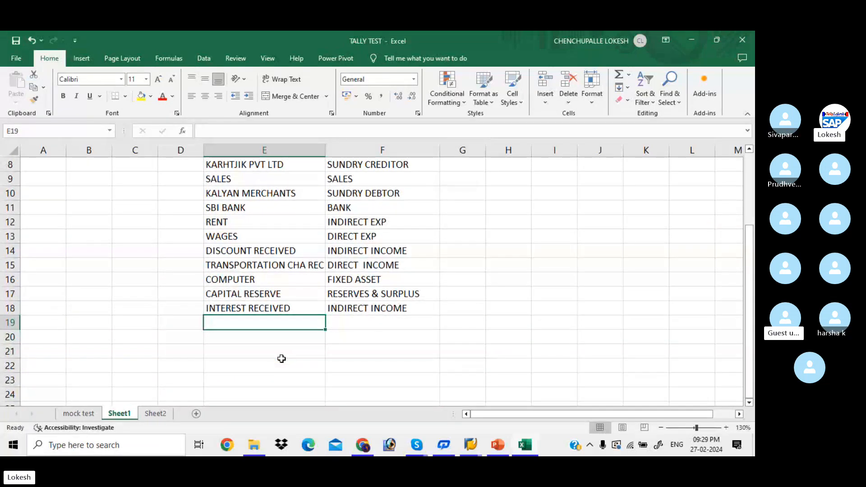
type("SHARES")
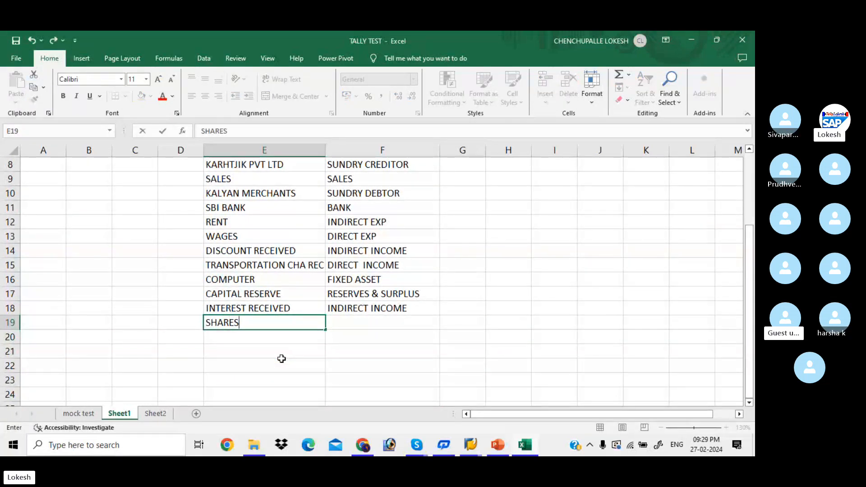
key("Tab")
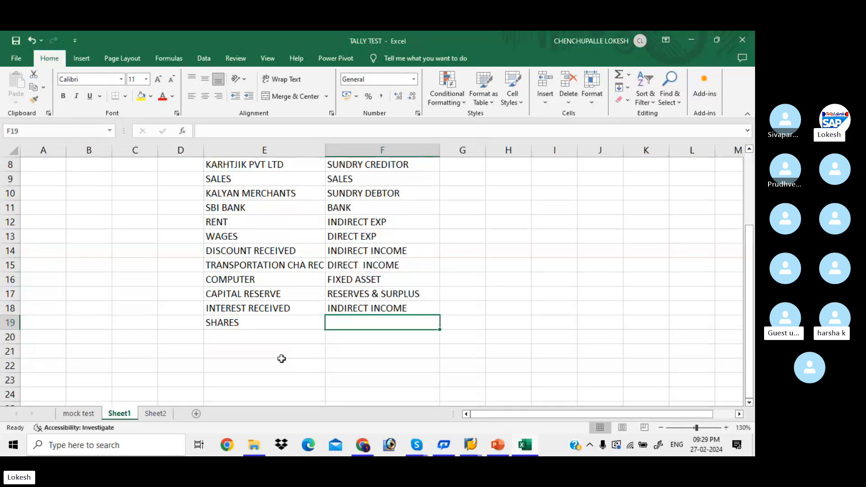
type("CU")
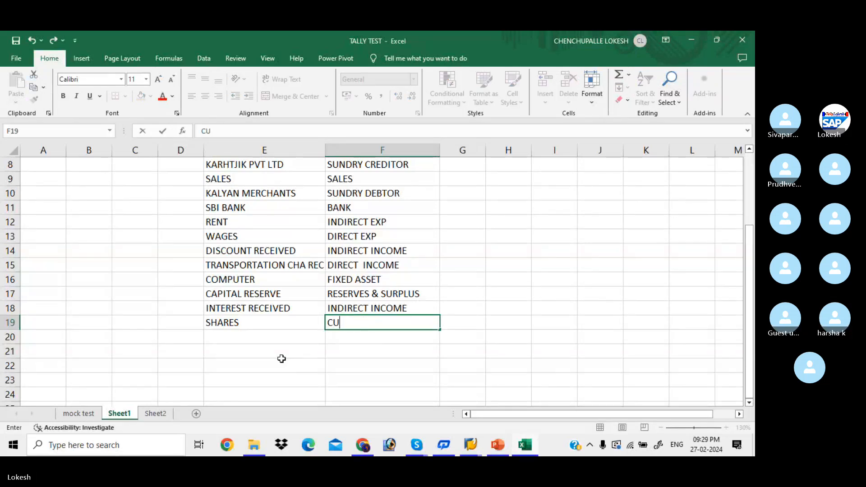
type("RRENT ASSET")
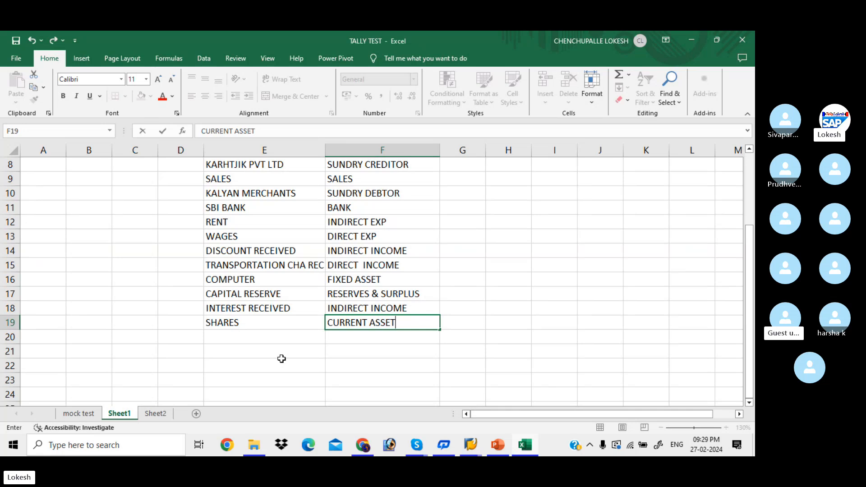
key("Return")
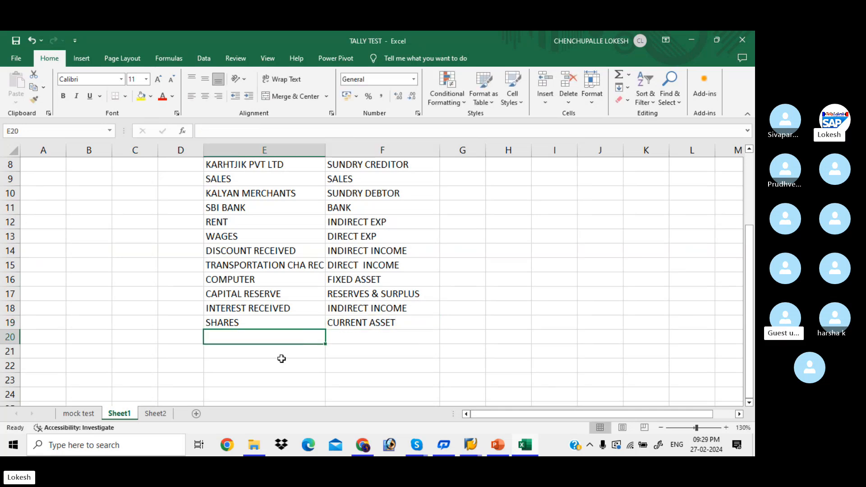
- Enter the ledger INVESTMENT in cell E20 with the group INVESTMENT in F20
type("INVESTMENT")
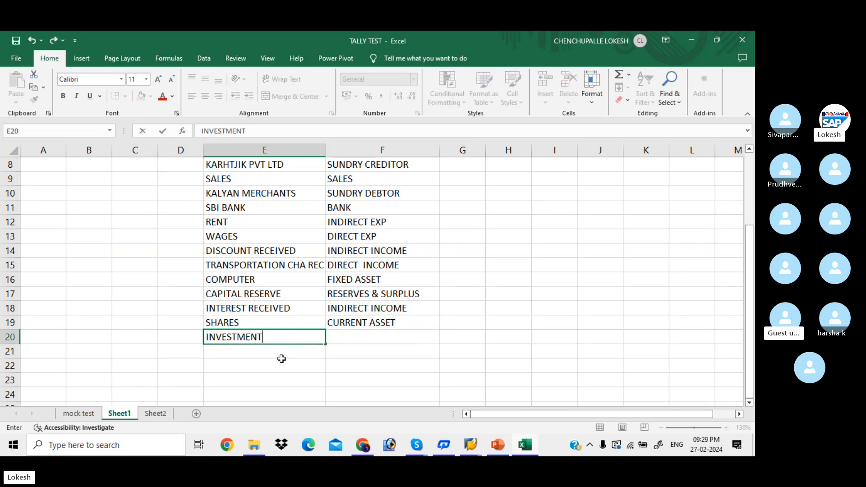
key("Tab")
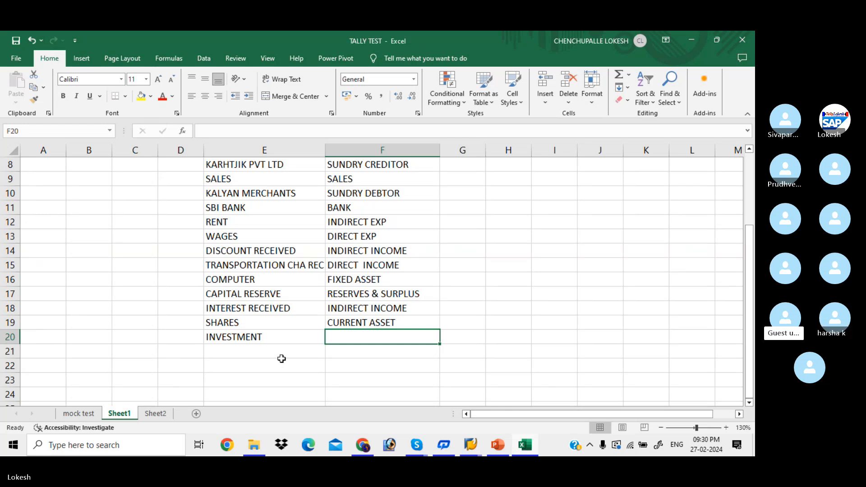
type("INV")
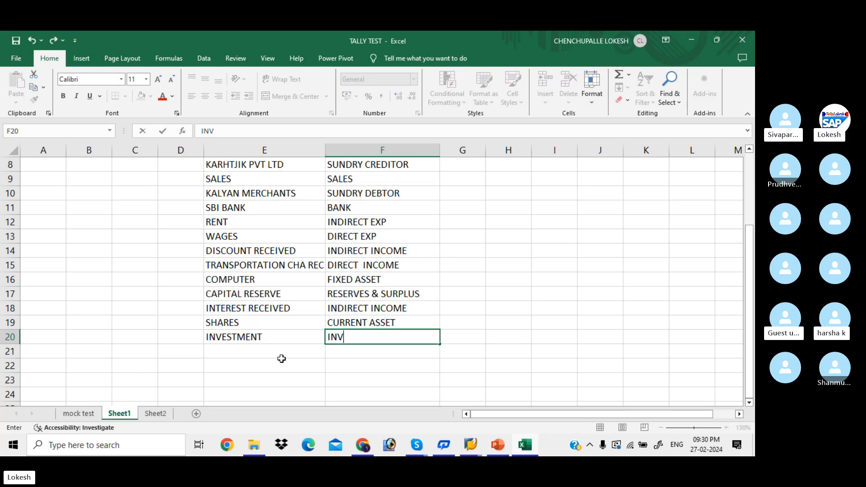
type("ESTMENT")
key("Return")
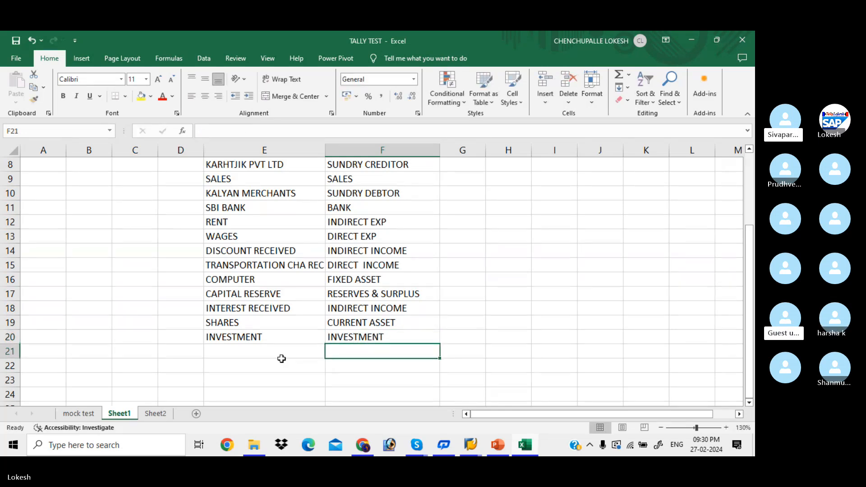
- Enter the ledger HDFC BANK in cell E21 with the group BANK in F21
key("Left")
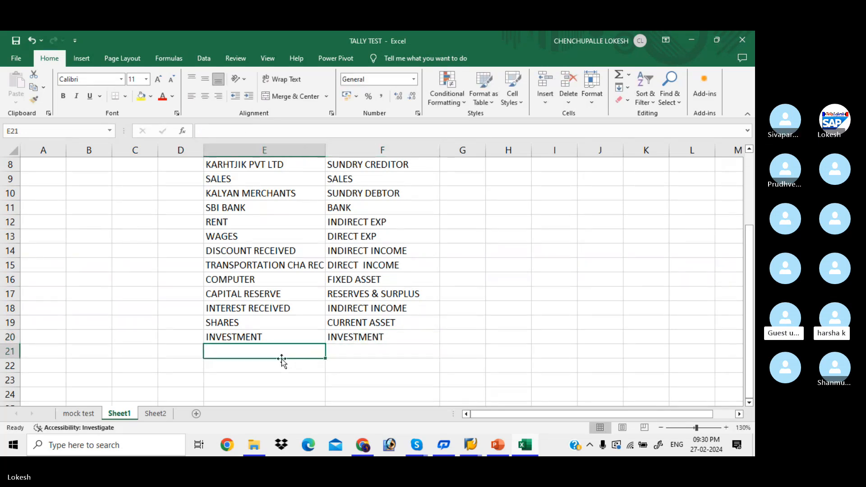
type("S")
key("BackSpace")
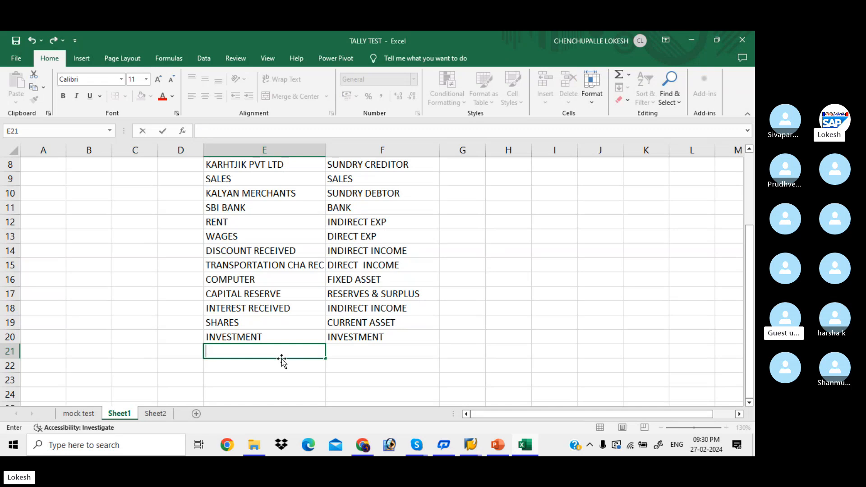
type("HDFC BANK")
key("Tab")
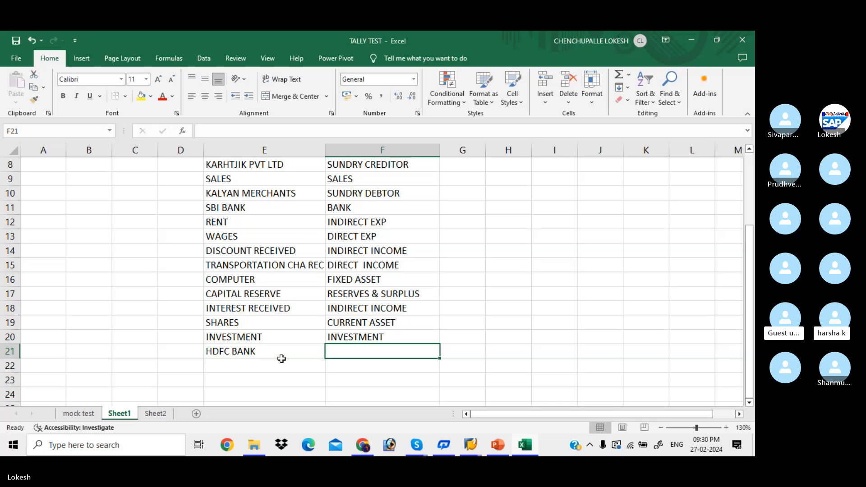
type("BANK")
key("Return")
- Enter the ledger MUTHOOT FINANCE in cell E22 with the group LOANS AND LIABILITES in F22
left_click(283, 363)
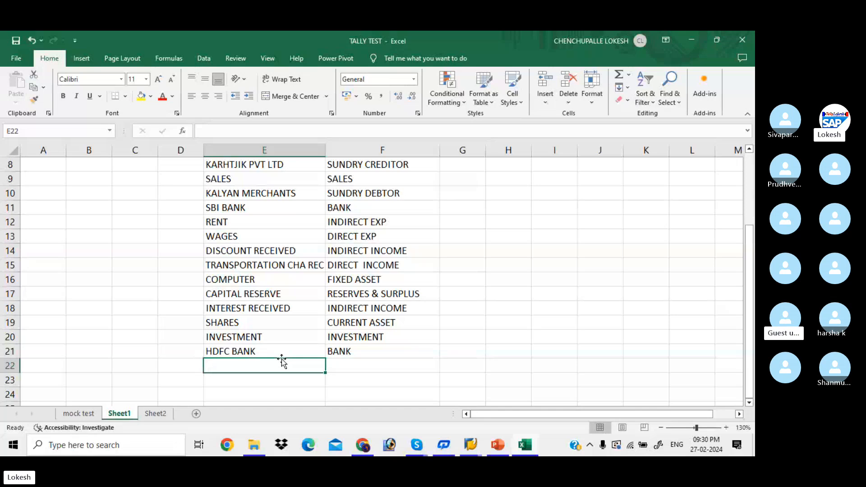
type("MUTHO")
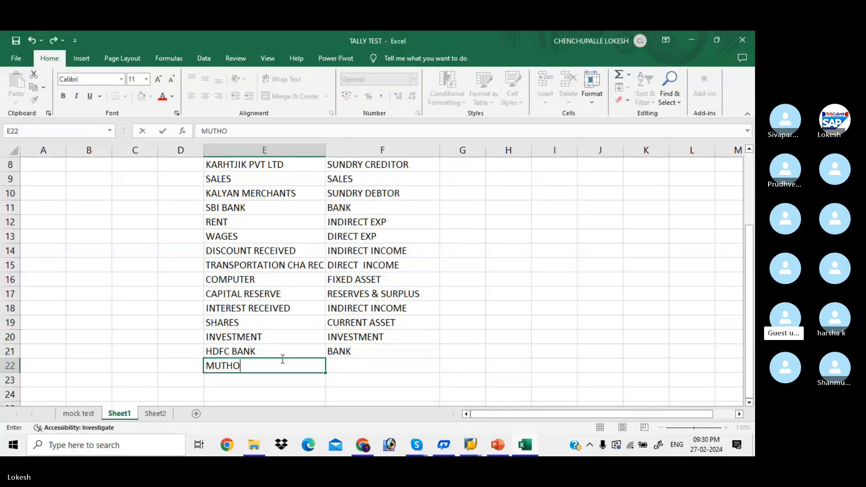
type("OT FINANCE")
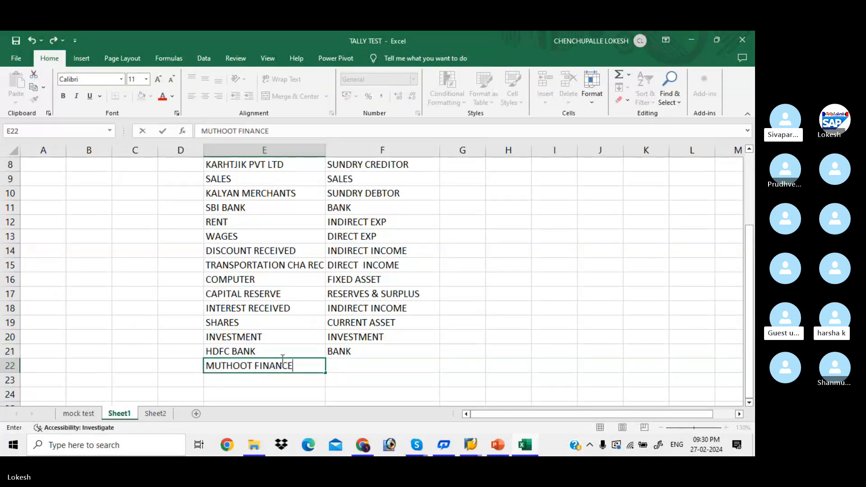
key("Tab")
type("LO")
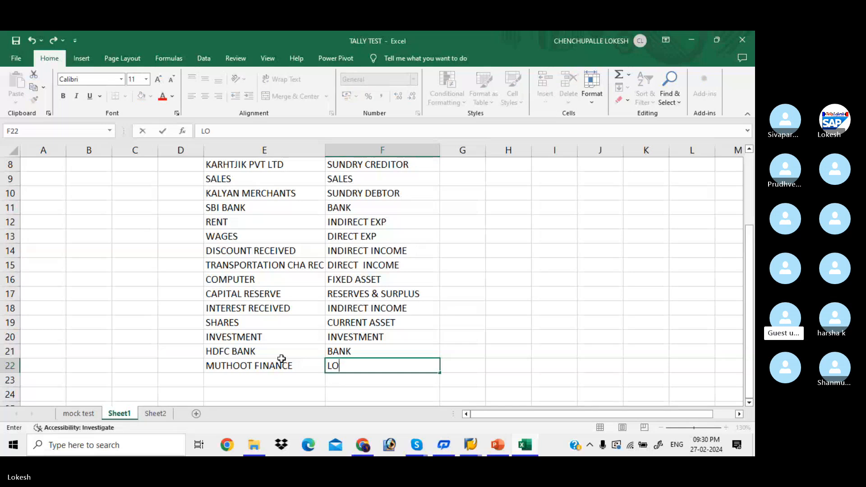
type("ANS AND L")
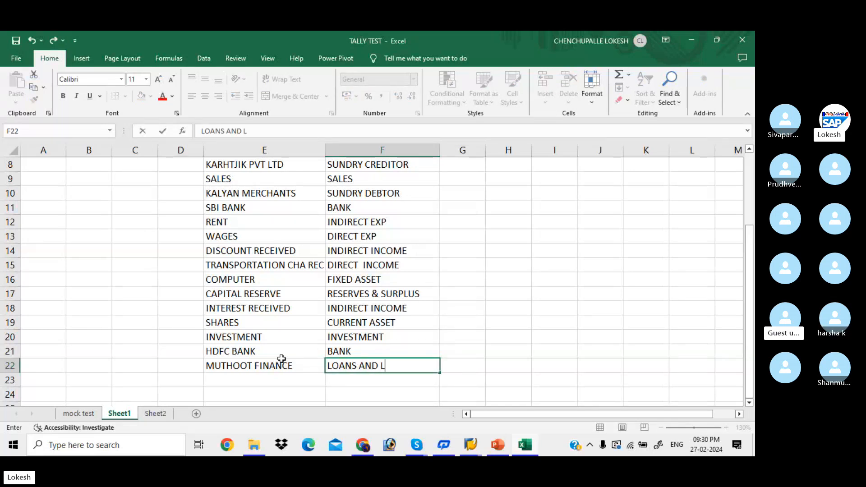
type("IABILITES")
key("Return")
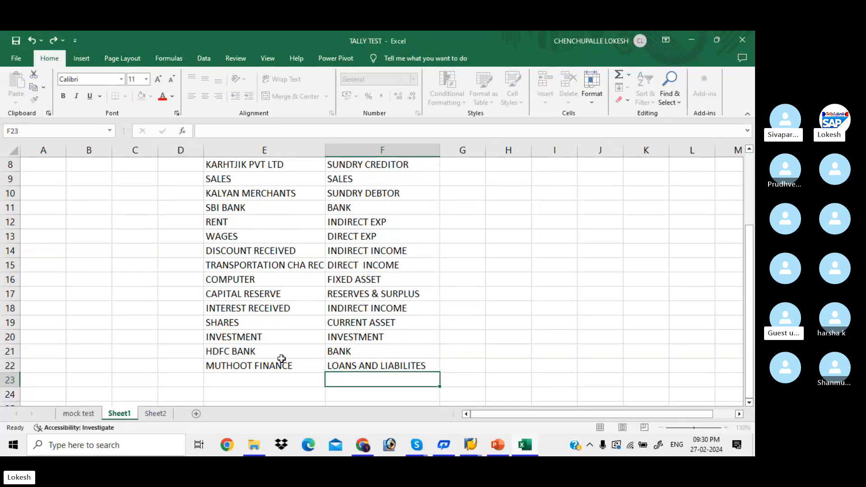
- Enter the ledger IDBI BANK in cell E23 with the group LOANS AND ADVANCES in F23
key("Left")
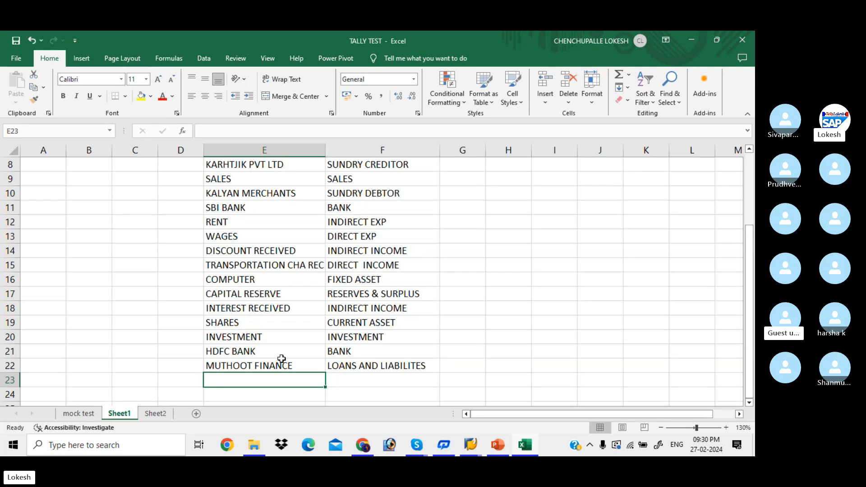
type("HDF")
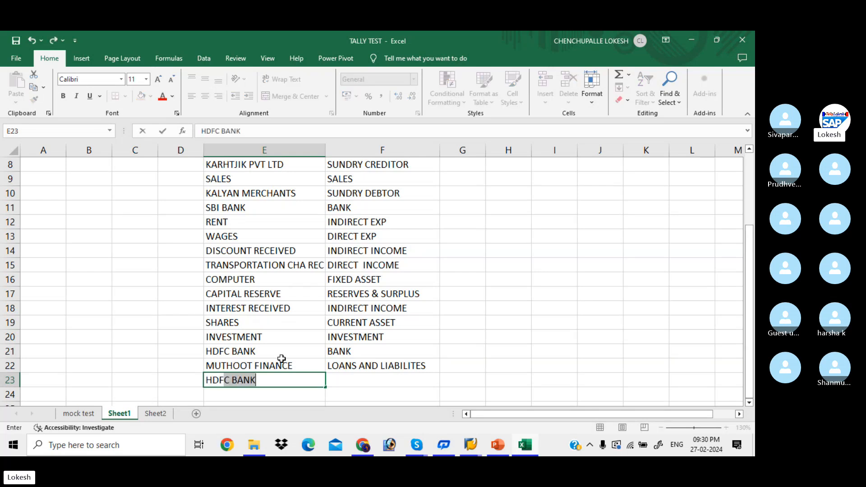
key("BackSpace")
type("I")
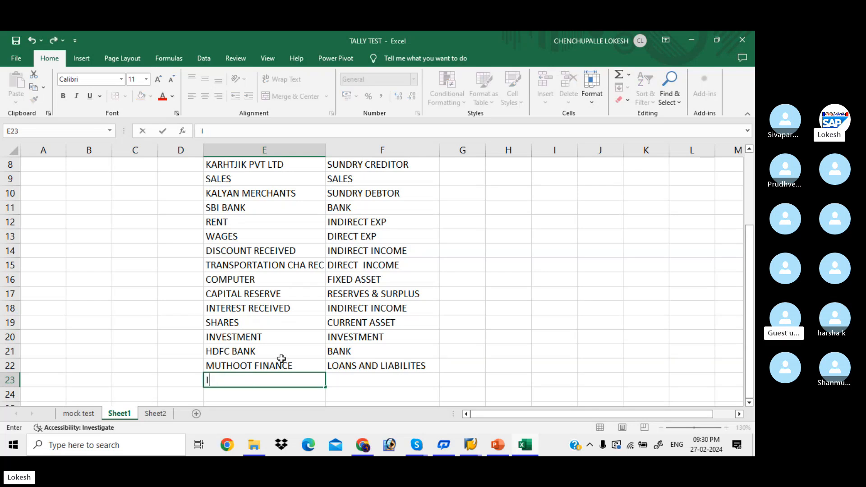
type("DBI BANK")
key("Tab")
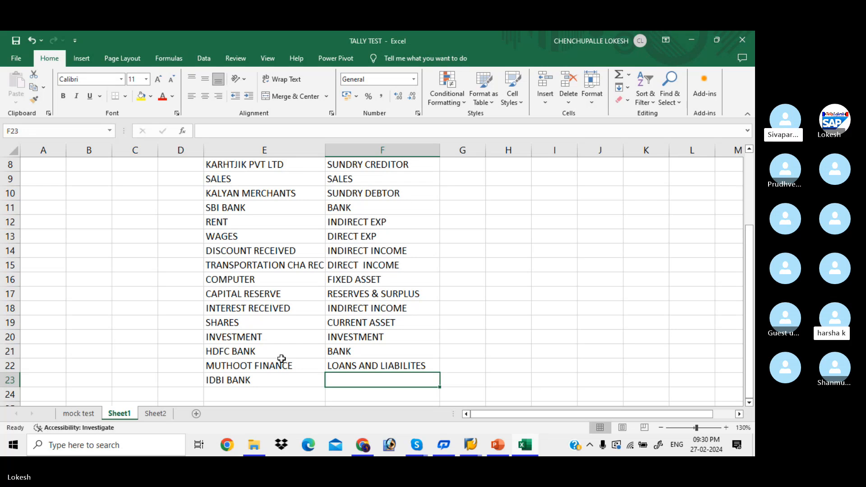
type("LAON")
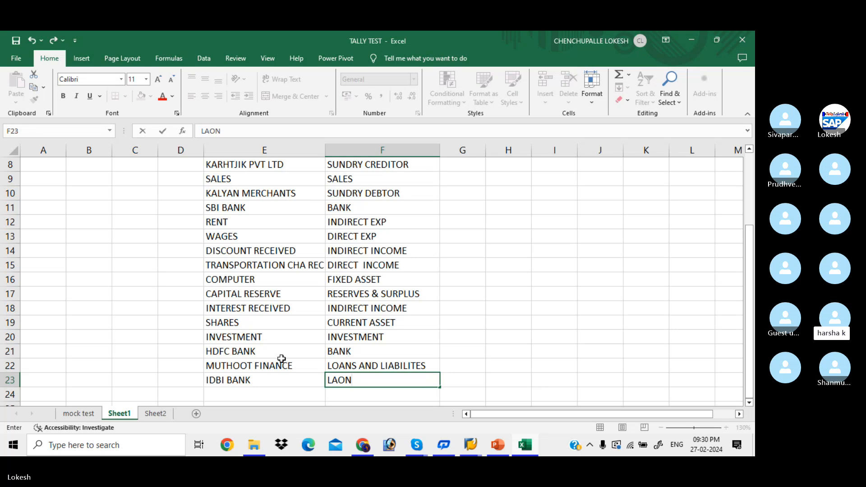
key("BackSpace")
key("BackSpace")
key("BackSpace")
type("OANS")
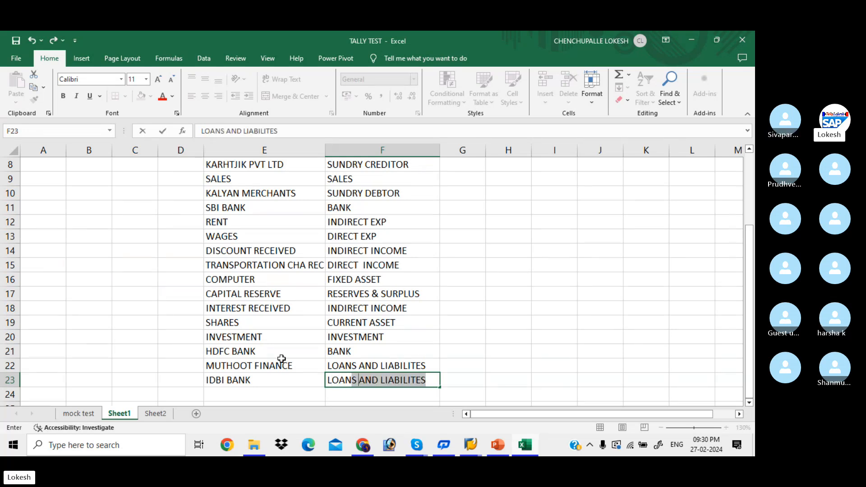
key("BackSpace")
type("AN")
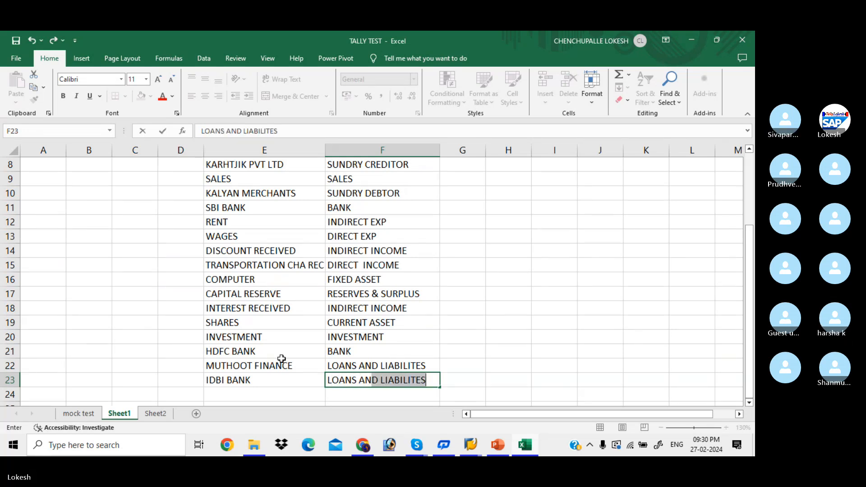
type("D ADVANCE")
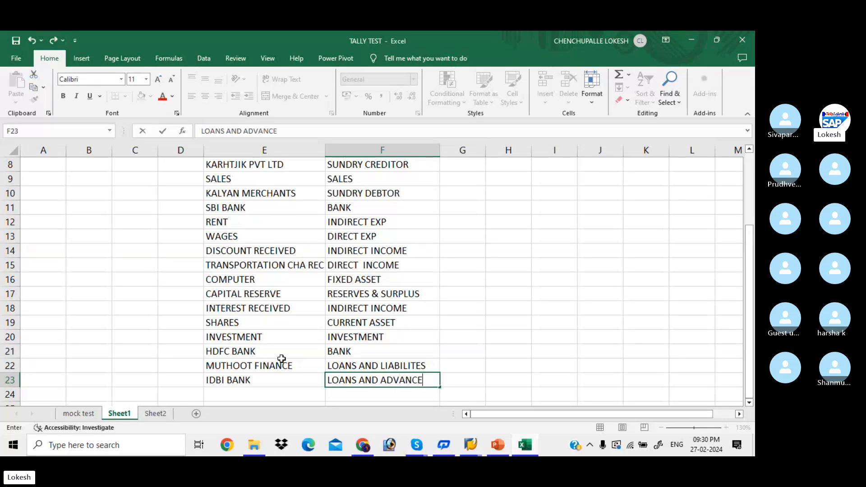
type("S")
key("Return")
- Enter the ledger SALAREIS in cell E24 with the group INDIRECT EXP in F24
key("Left")
scroll(281, 360, "down", 1)
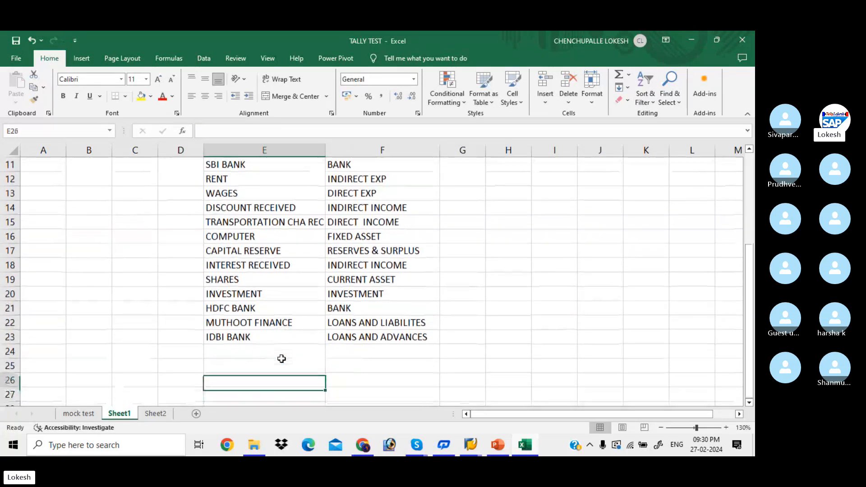
type("SALAREIS")
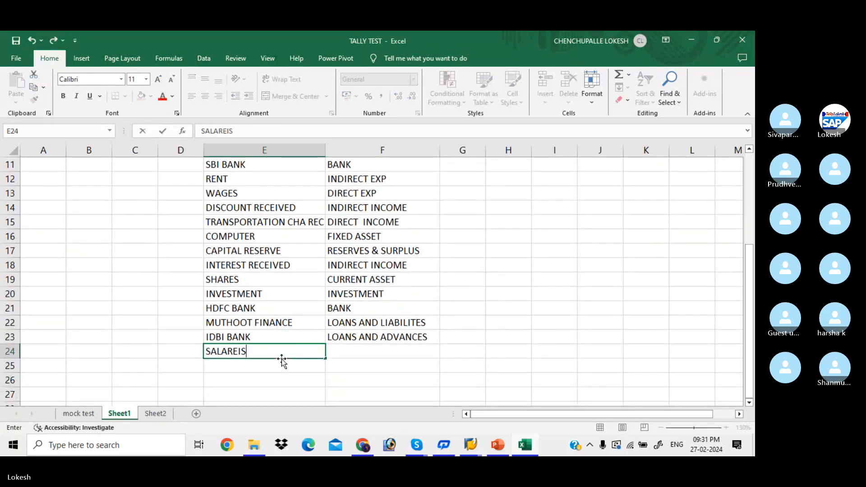
key("Tab")
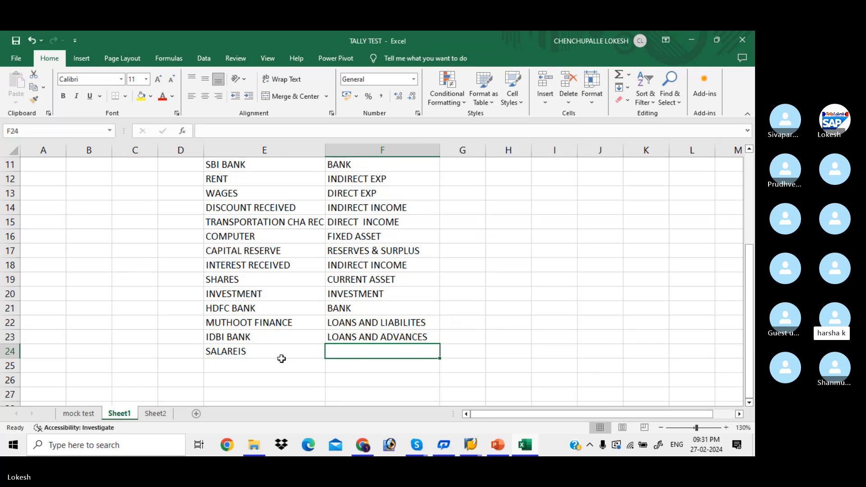
type("INDIRE")
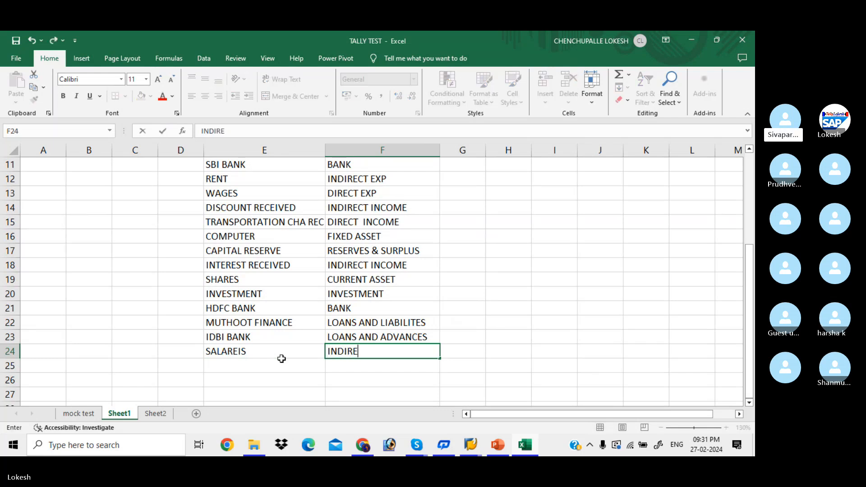
type("CT EXP")
key("Return")
- Enter the ledger DRAWINGS in cell E25 with the group CAPITAL in F25
left_click(281, 361)
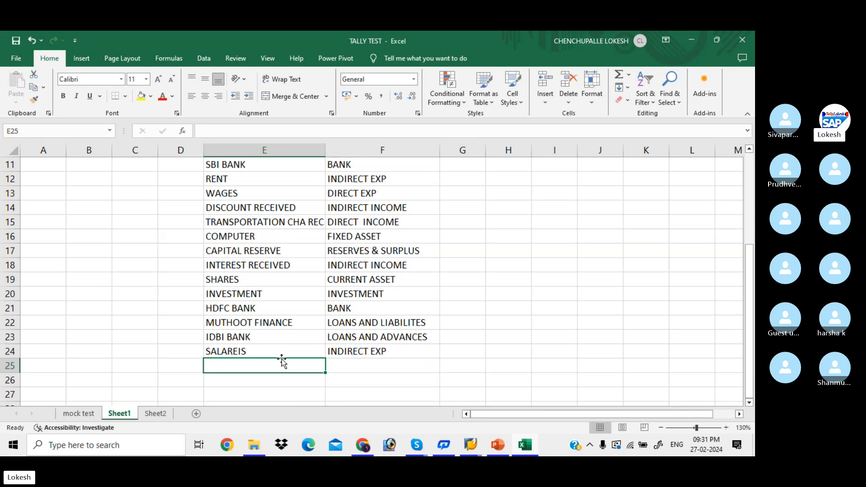
type("DRAWINGS")
key("Tab")
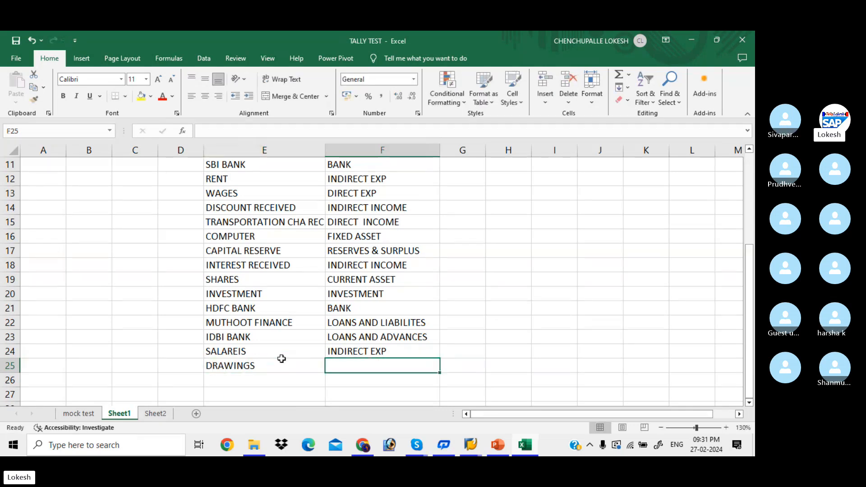
type("CAPI")
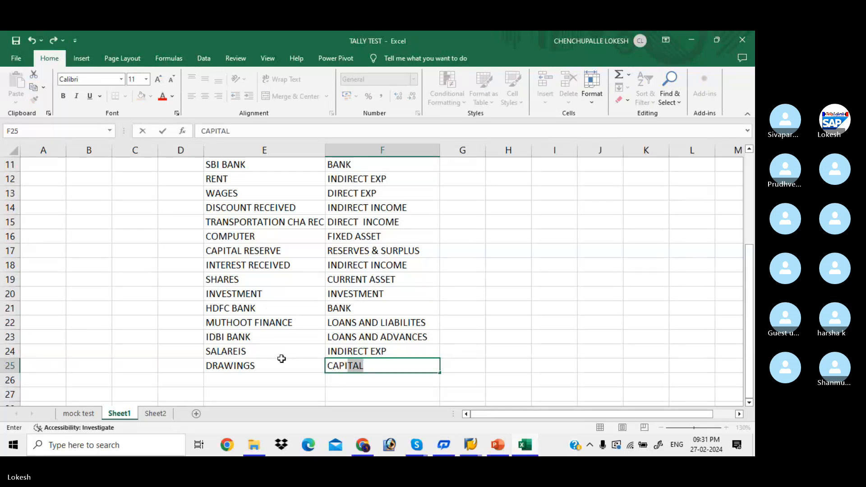
key("Return")
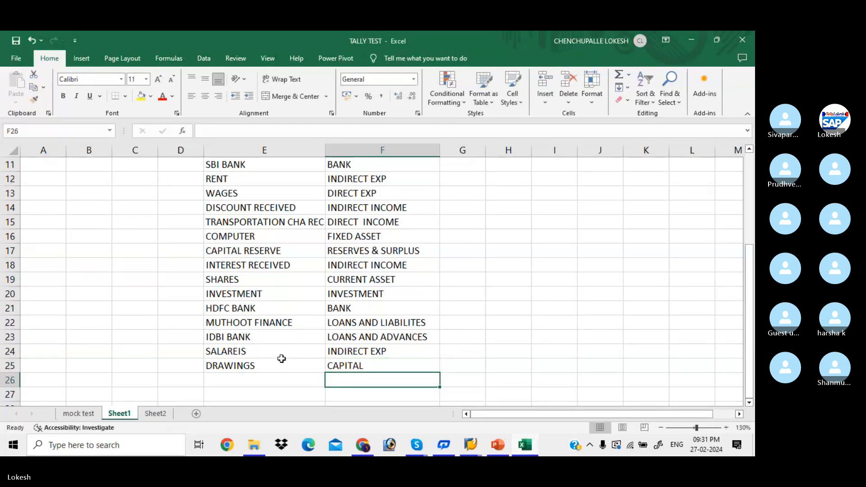
- Enter the ledger PURCHASE RETURN in cell E26 with the group PURCHASE in F26
key("Left")
type("PURCHASE RETURN")
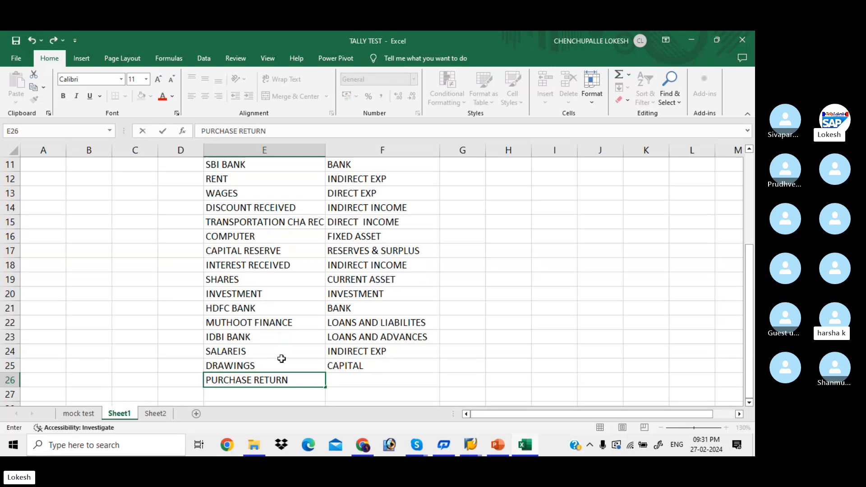
key("Tab")
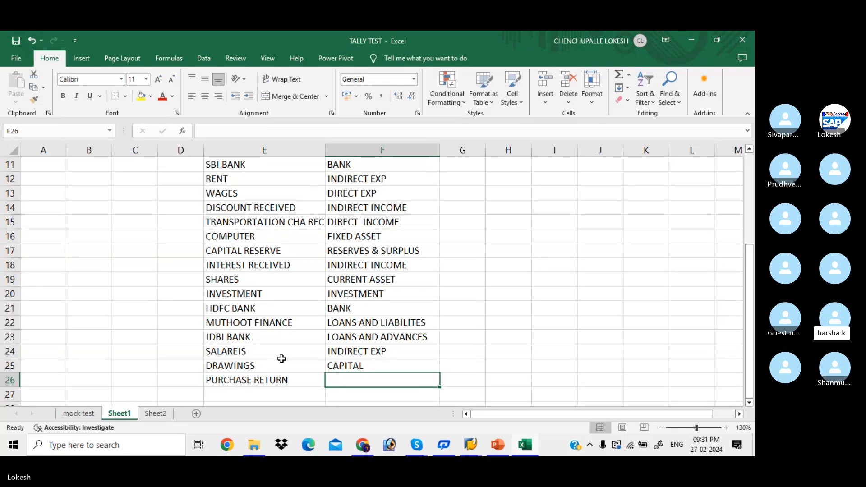
type("P")
key("Return")
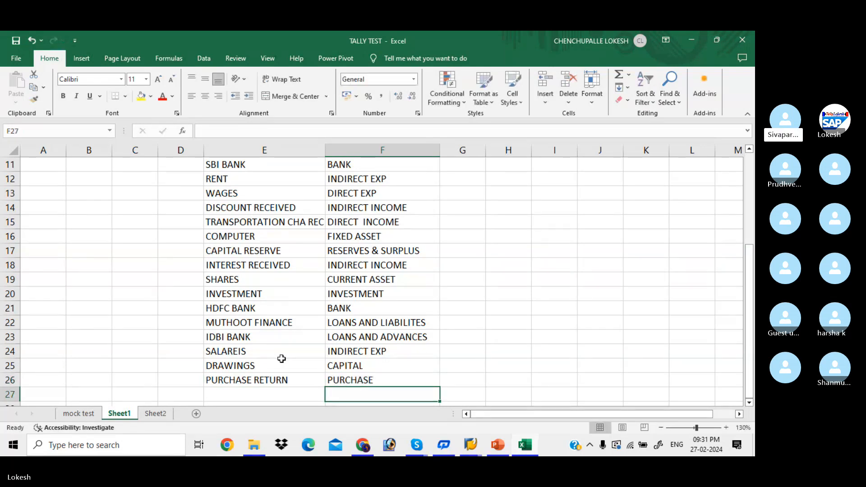
- Enter the ledger SALES RETURN in cell E27 with the group SALES in F27
key("Down")
key("Up")
key("Left")
type("S")
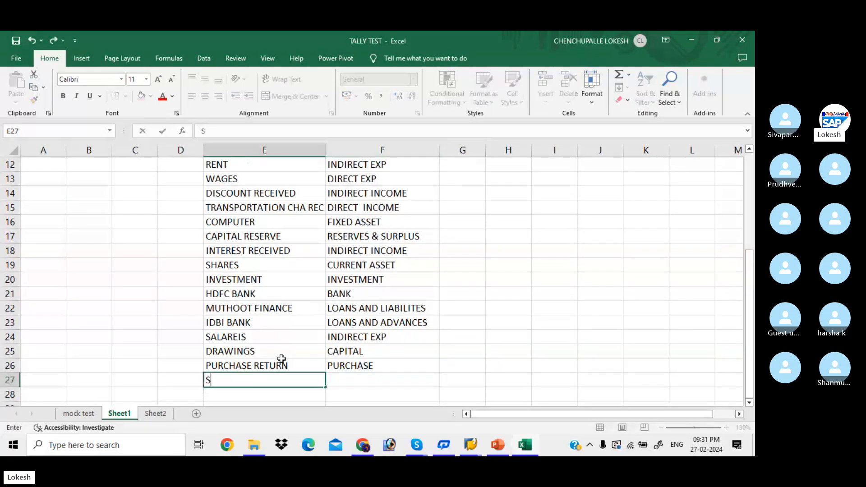
type("ALES RETURN")
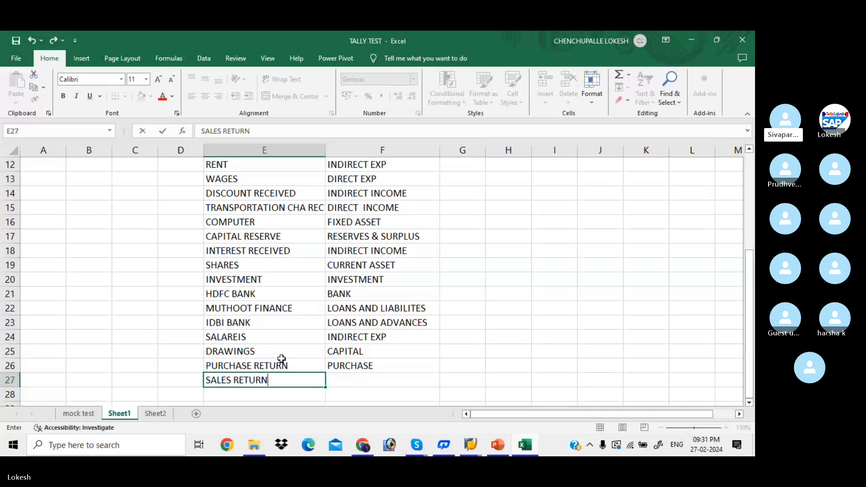
key("Tab")
type("SALES")
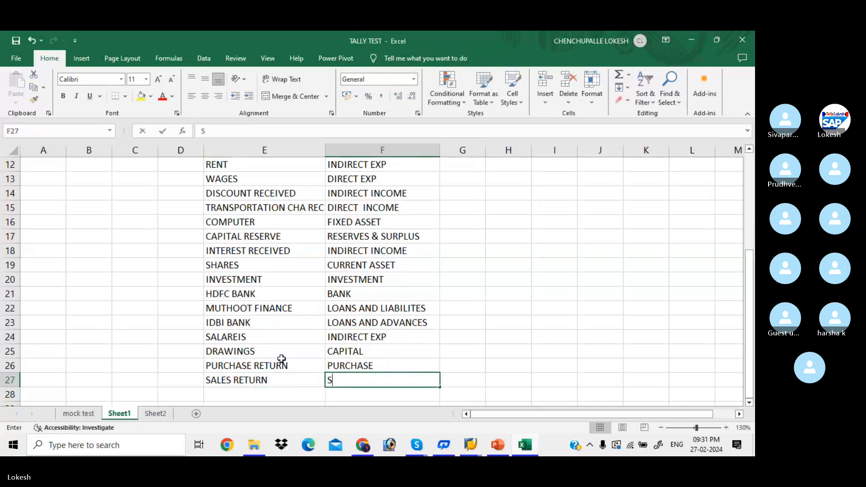
key("Down")
- Enter the ledger COMMISSION RECEIVED in cell E28 with the group INDIRECT INCOME in F28
key("Down")
key("Down")
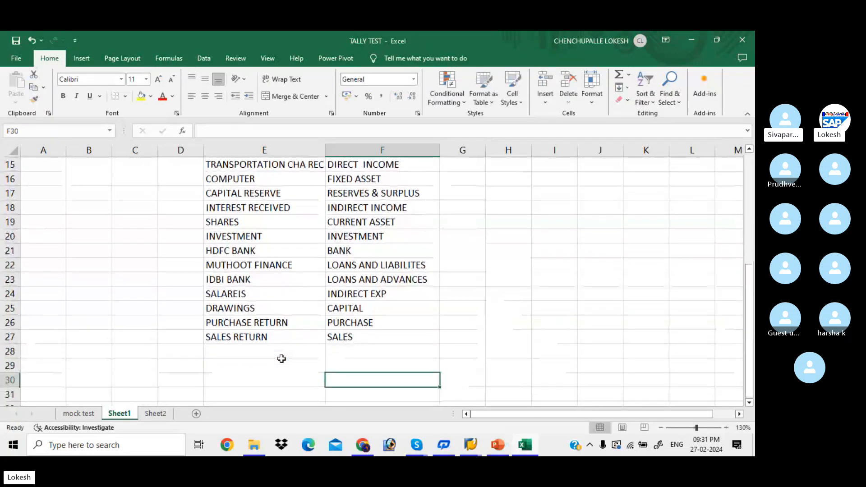
key("Up")
key("Up")
key("Left")
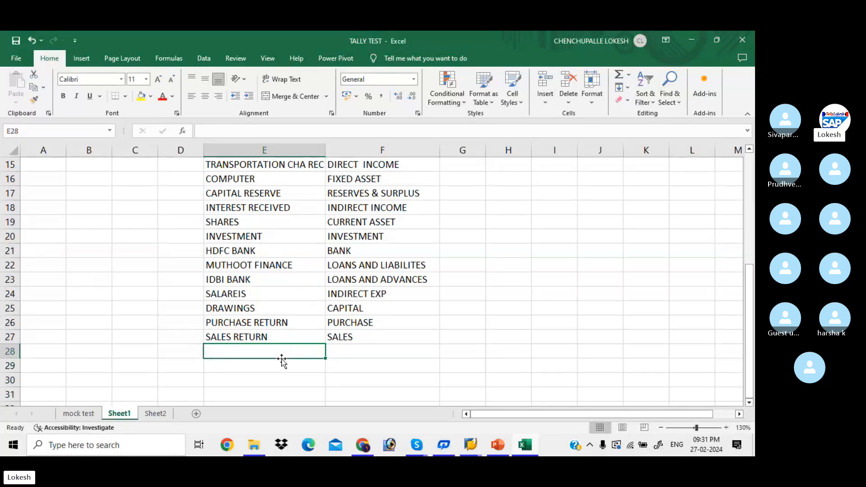
type("OMM")
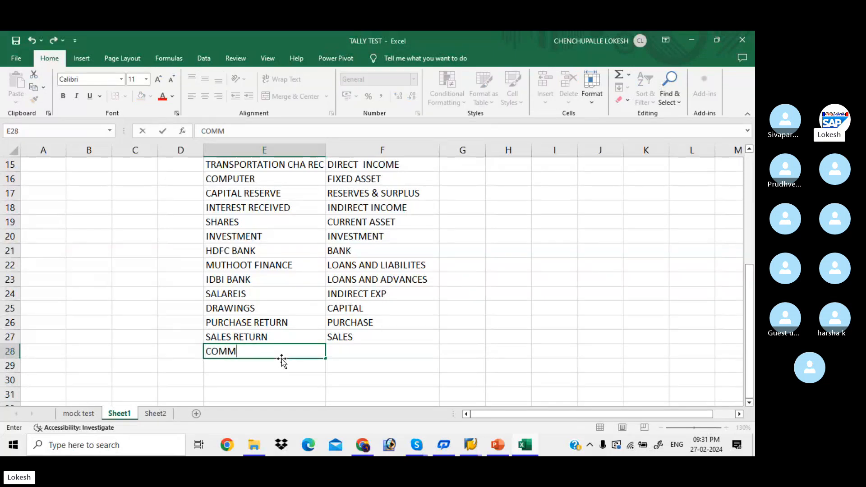
type("ISSION RECEIVED")
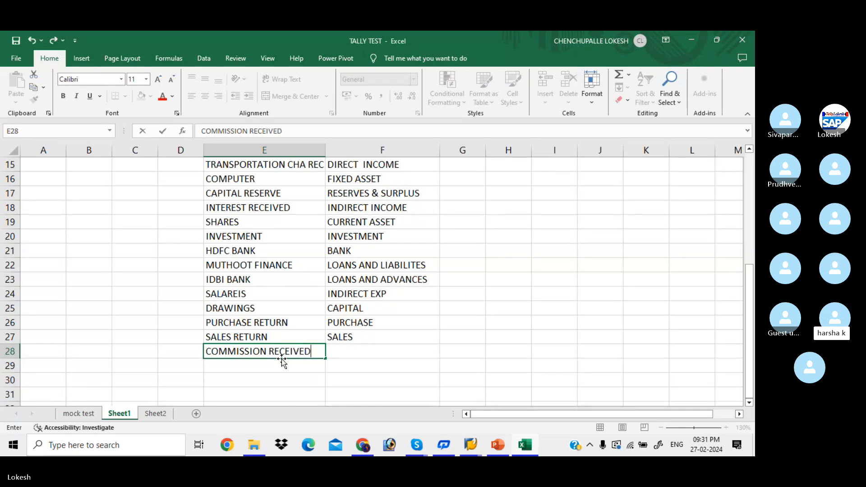
key("Tab")
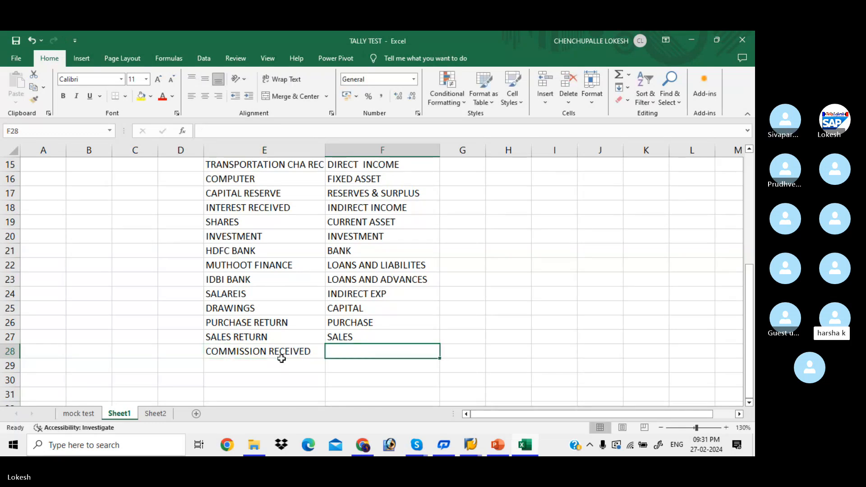
type("INDIRECT INCOME")
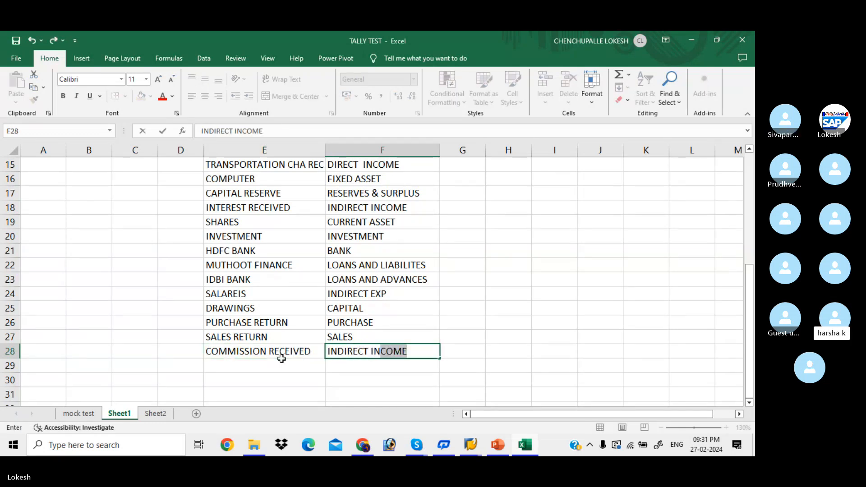
key("ctrl+Return")
left_click(282, 361)
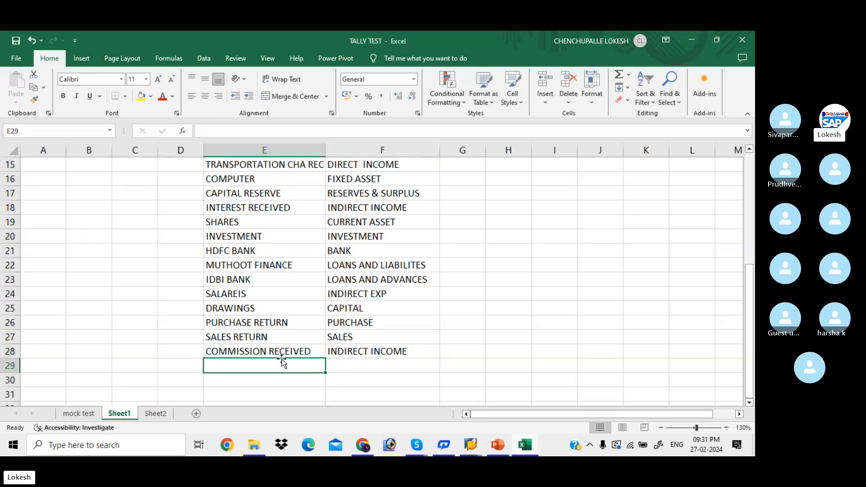
- Enter the ledger REPIRS in cell E29 with the group MISCE EXP in F29
type("REPIRS")
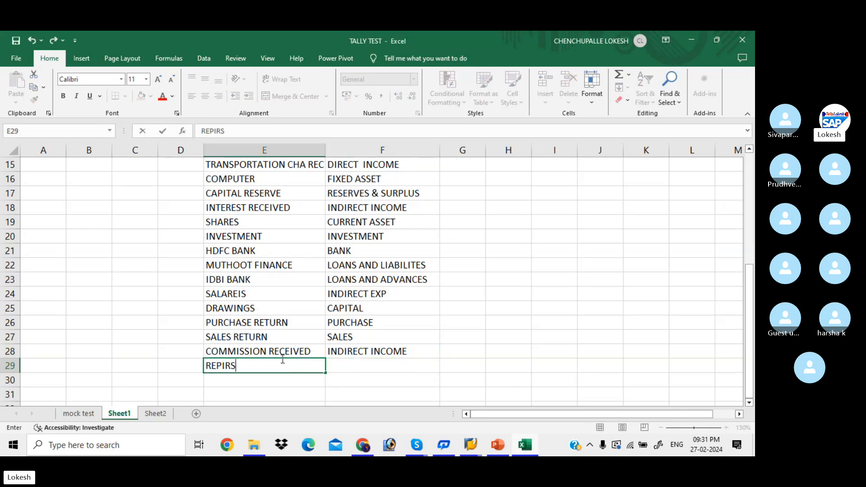
key("Tab")
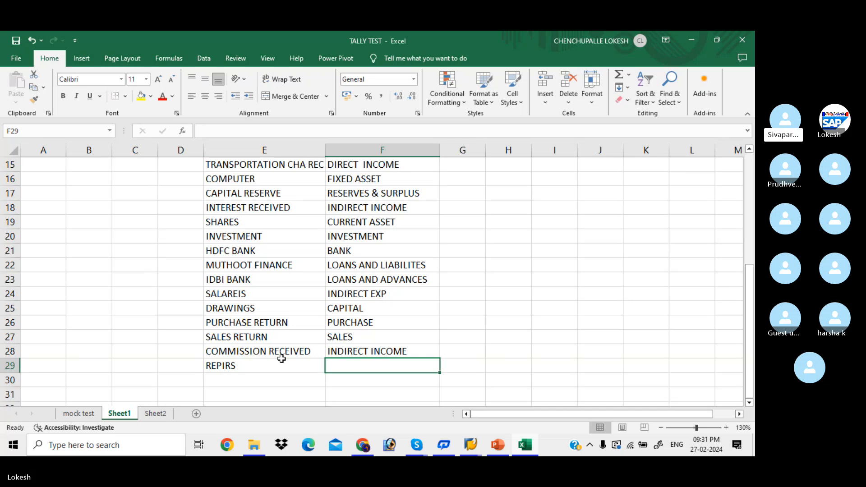
type("MIS")
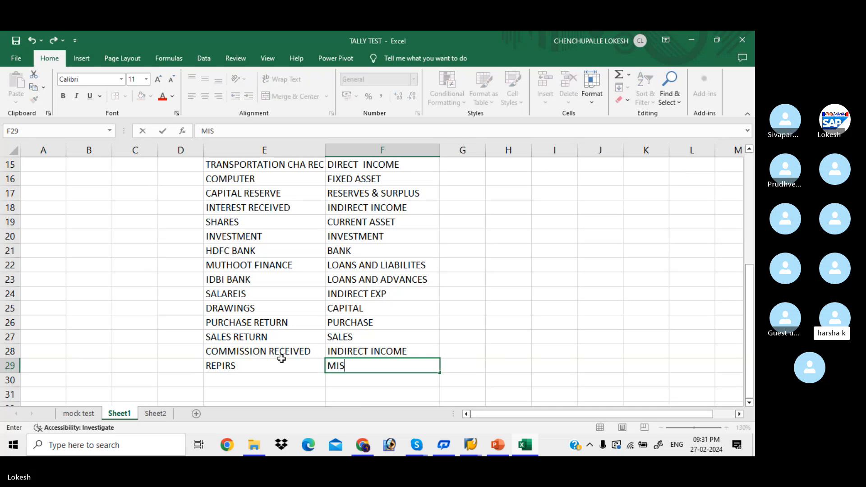
type("CE EXP")
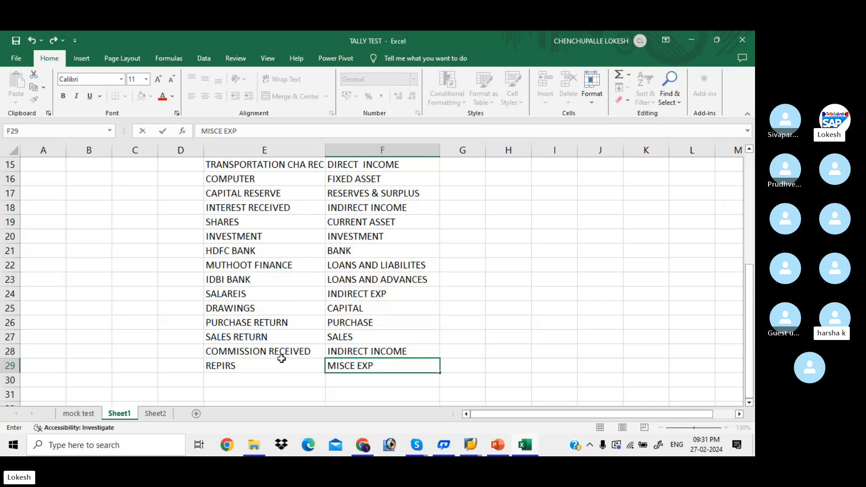
key("Return")
key("Left")
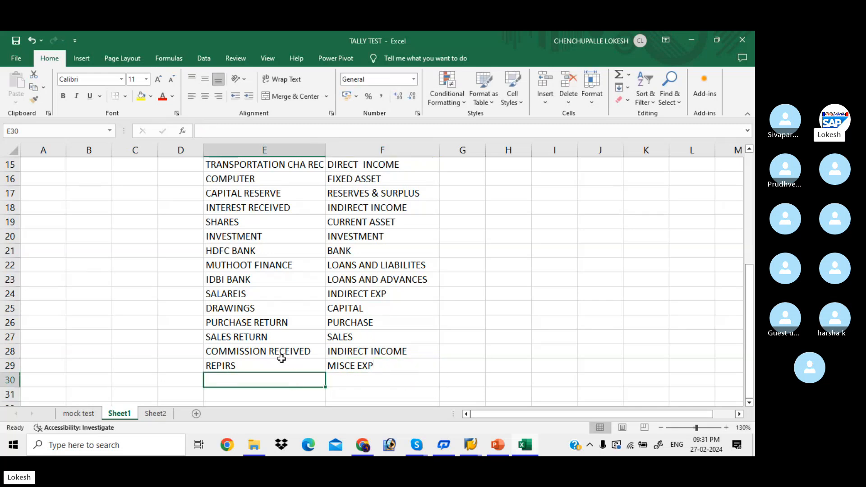
- Enter the ledger BANK CHARGES in cell E30 with the group MISCE EXP in F30
type("BANK CH")
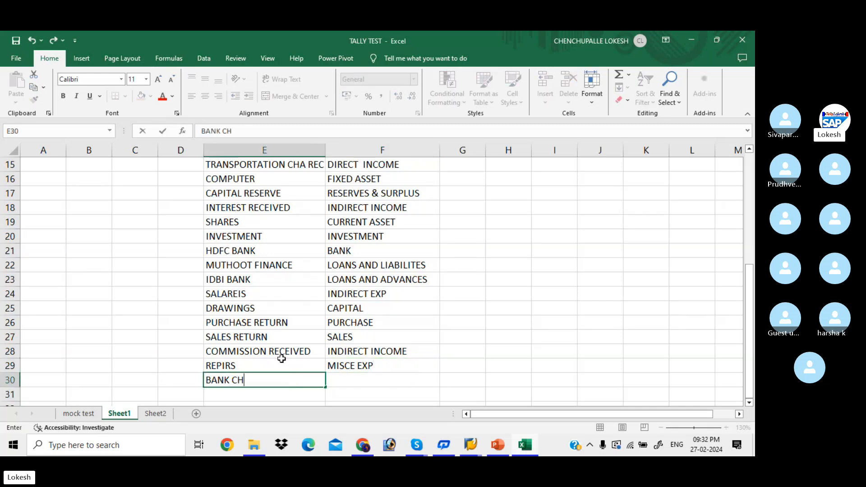
type("ARGES")
key("Tab")
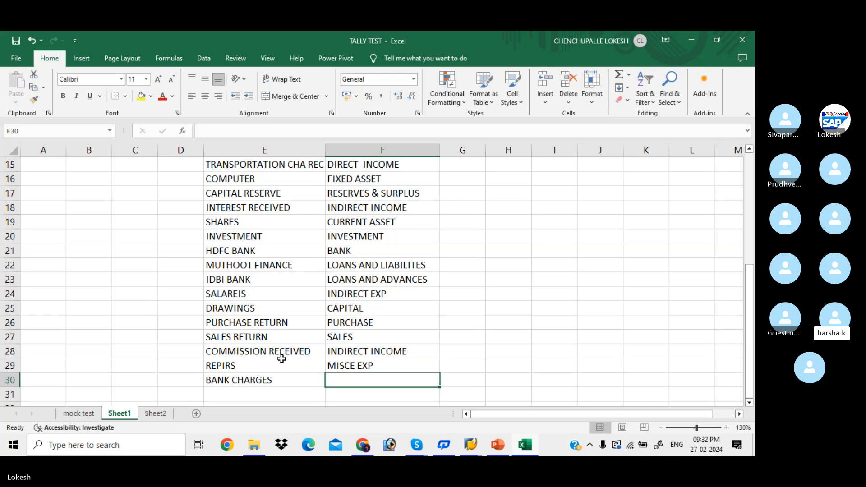
scroll(281, 359, "down", 1)
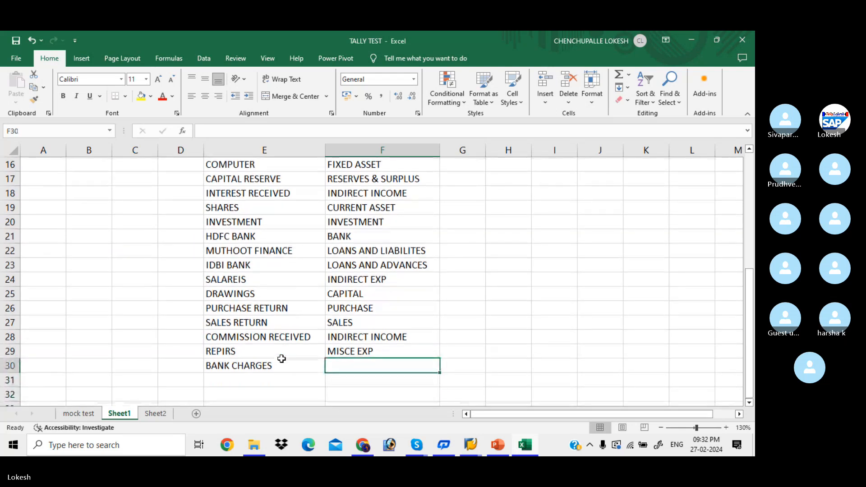
type("MISCE")
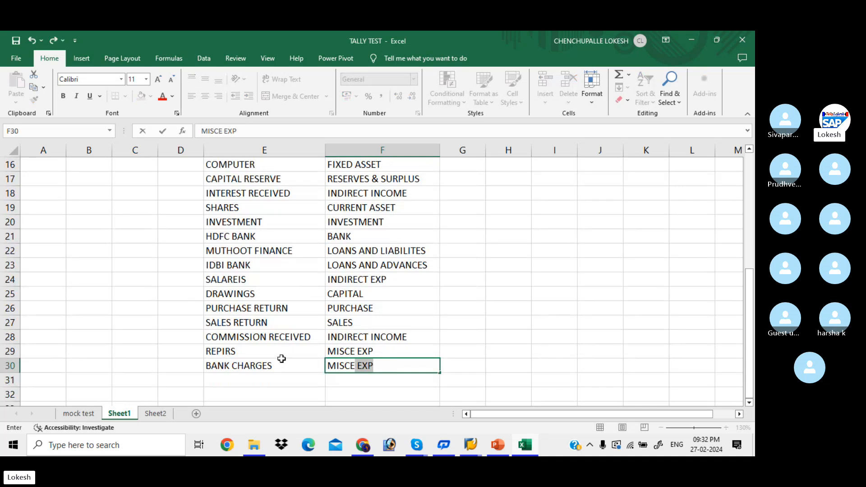
key("Return")
key("Return")
key("Return")
key("Return")
key("Return")
key("Up")
key("Up")
key("Up")
key("Up")
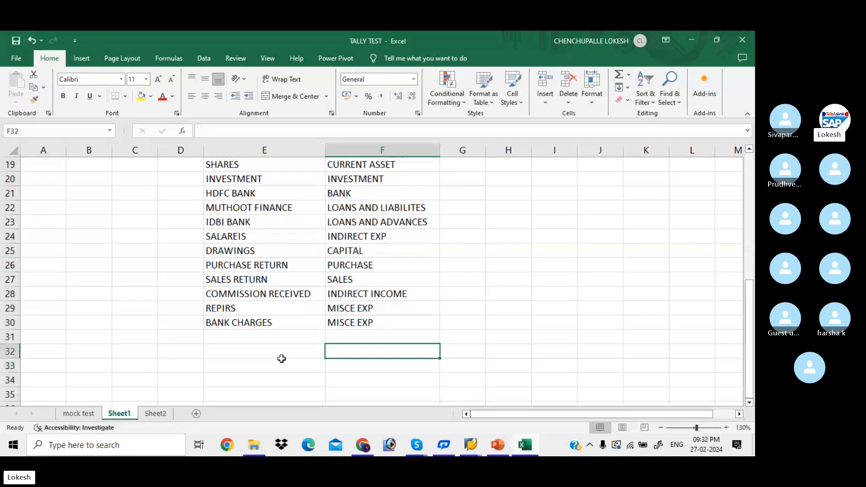
- Enter the ledger FIRE INSURANCE CLIME REC in cell E31 with the group text DIRECT IN in F31
key("Left")
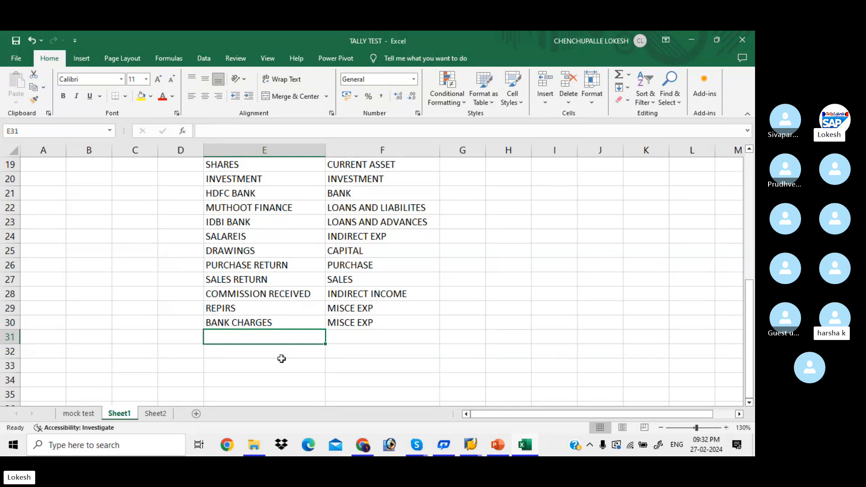
type("FIRE INSUR")
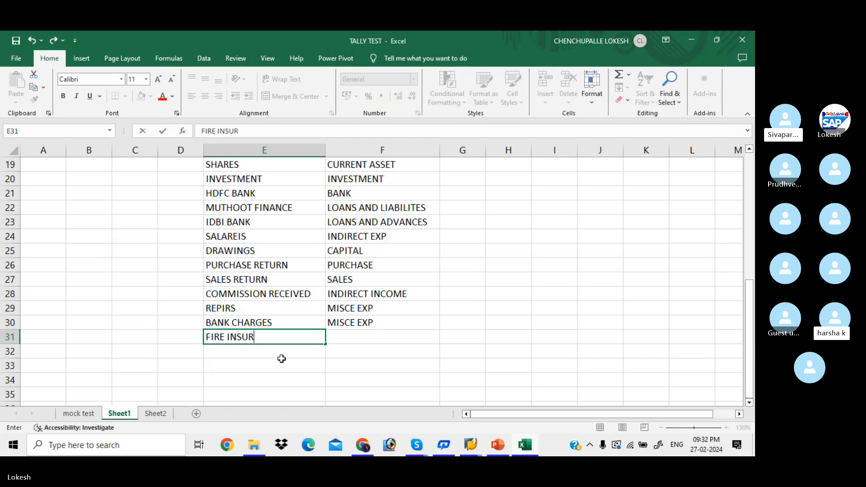
type("ANCE CLIME REC")
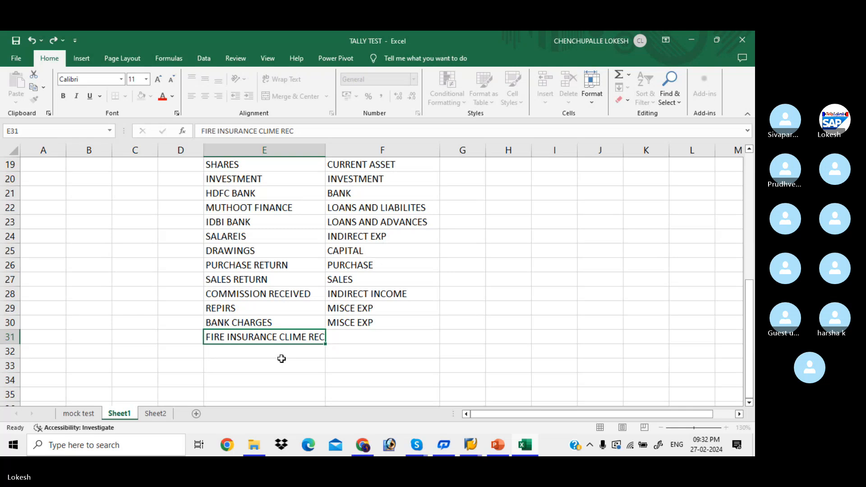
key("Tab")
type("DIRECT IN")
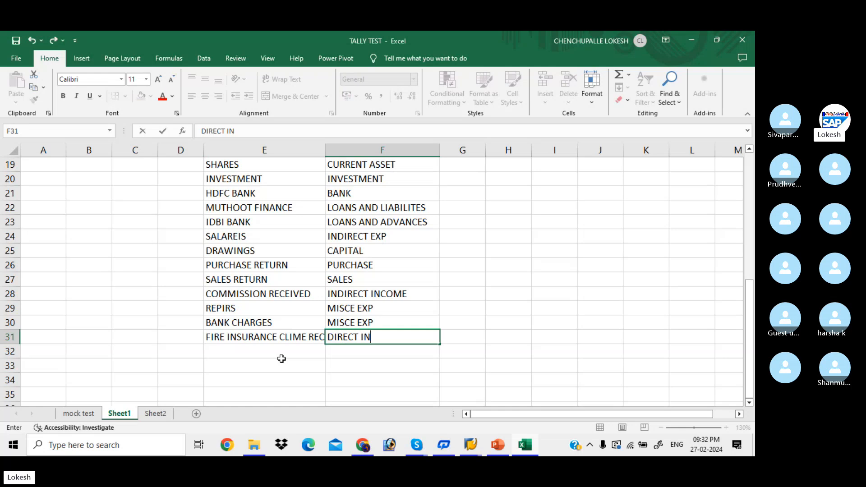
- Review the LEDGERS and GROUPS table from its header row down through the SHARES entry
scroll(281, 359, "up", 6)
left_click(419, 269)
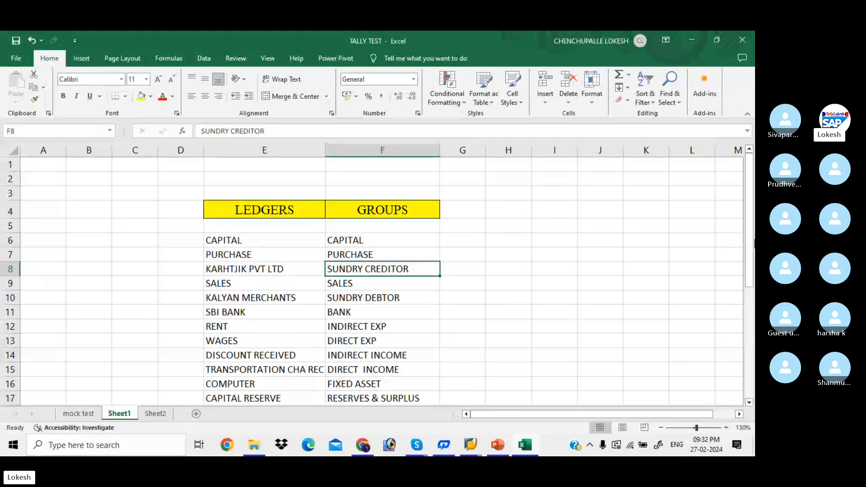
left_click_drag(753, 266, 755, 316)
left_click(383, 322)
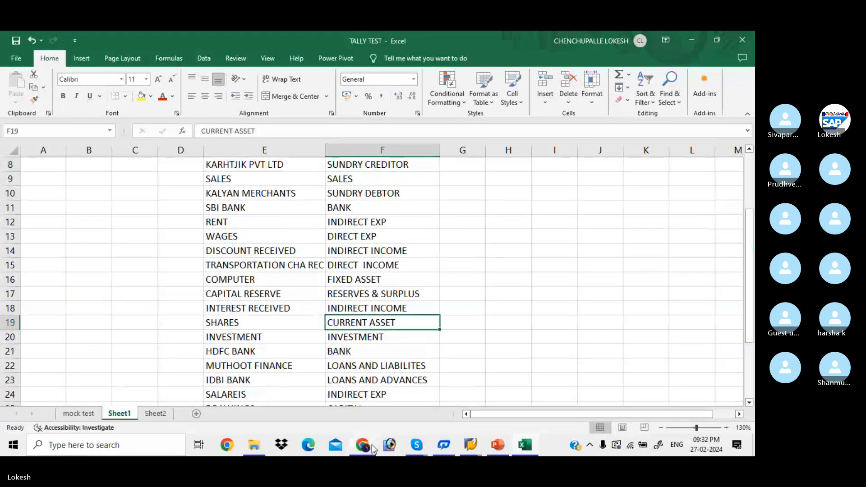
- Switch to Chrome and view the Amazon pages for the Tally Prime with GST 4.0 interview material and the advanced material book
mouse_move(363, 445)
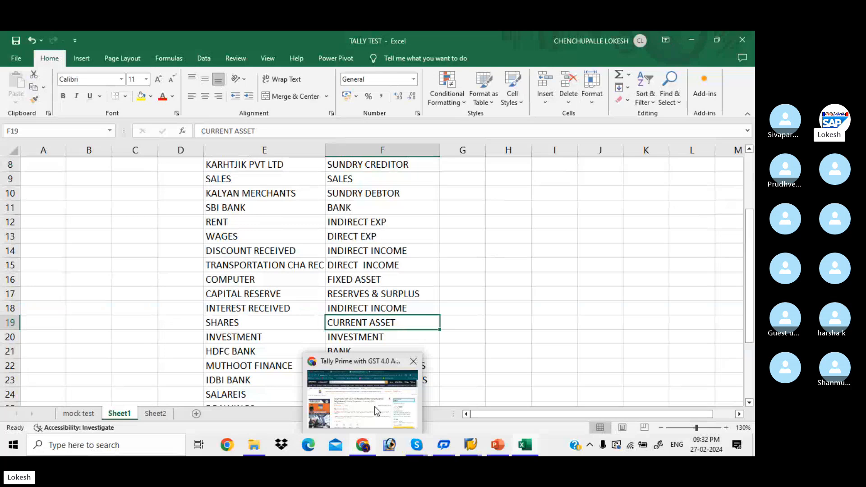
left_click(375, 407)
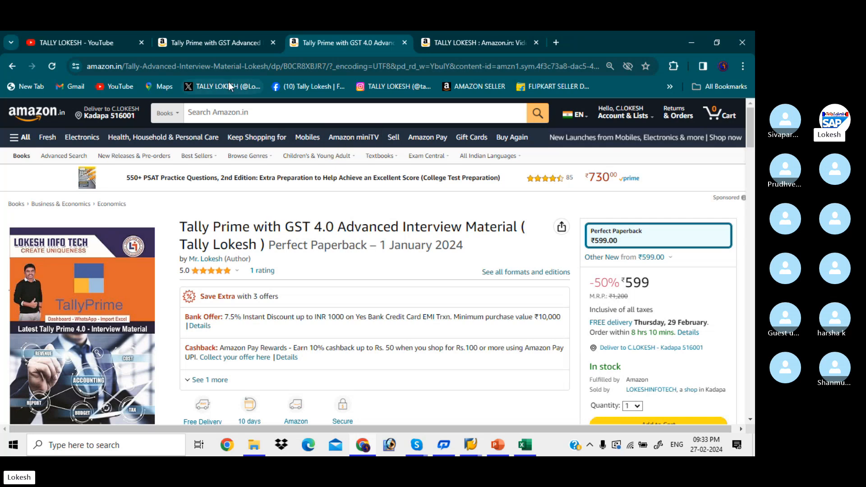
left_click(213, 42)
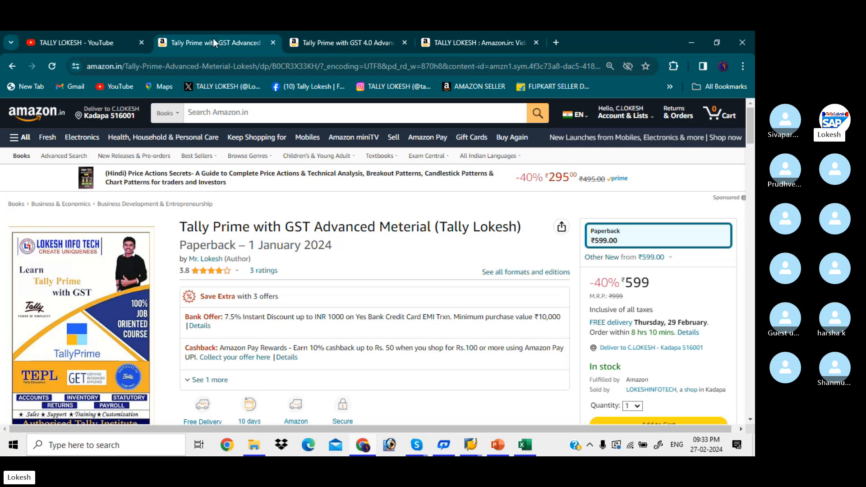
- Look over the TALLY LOKESH YouTube channel page and its latest videos
left_click(107, 38)
scroll(397, 271, "down", 3)
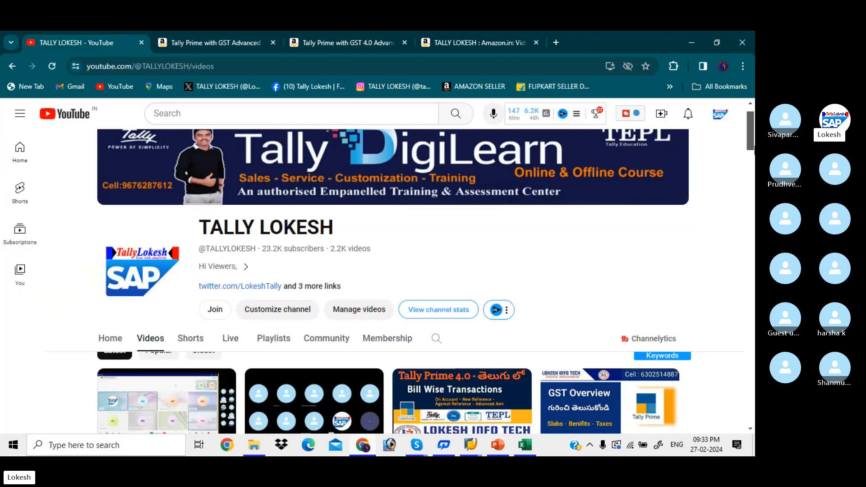
scroll(753, 141, "up", 4)
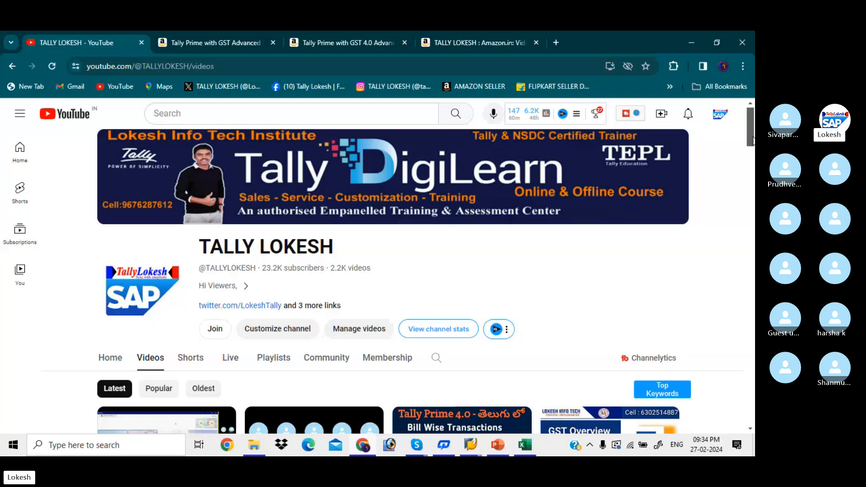
scroll(753, 140, "down", 3)
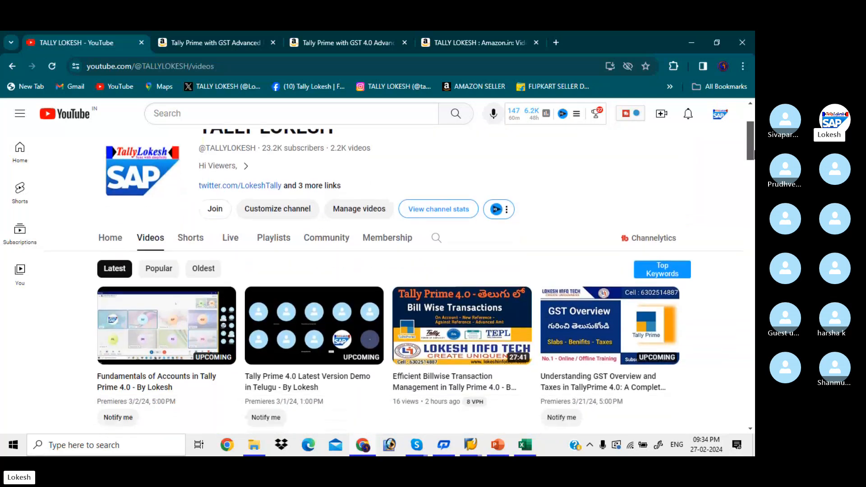
left_click_drag(754, 151, 754, 150)
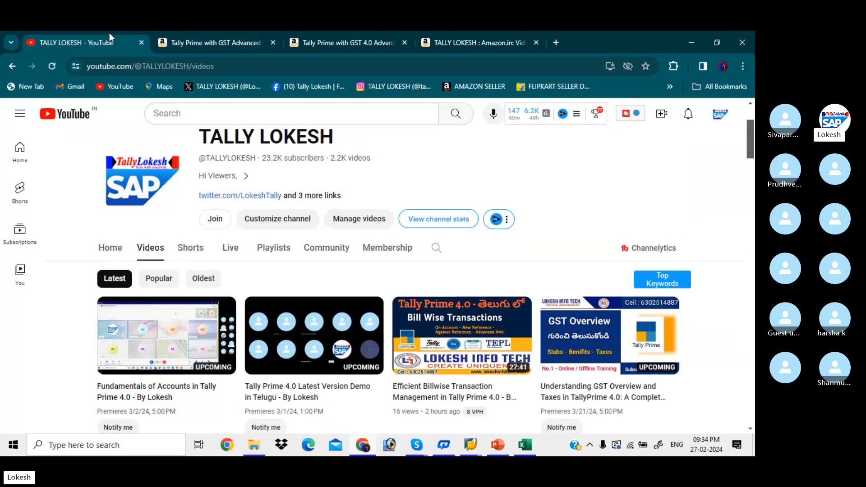
- Show both Tally Prime book pages on Amazon again, followed by the TALLY LOKESH product page
left_click(179, 40)
left_click(360, 42)
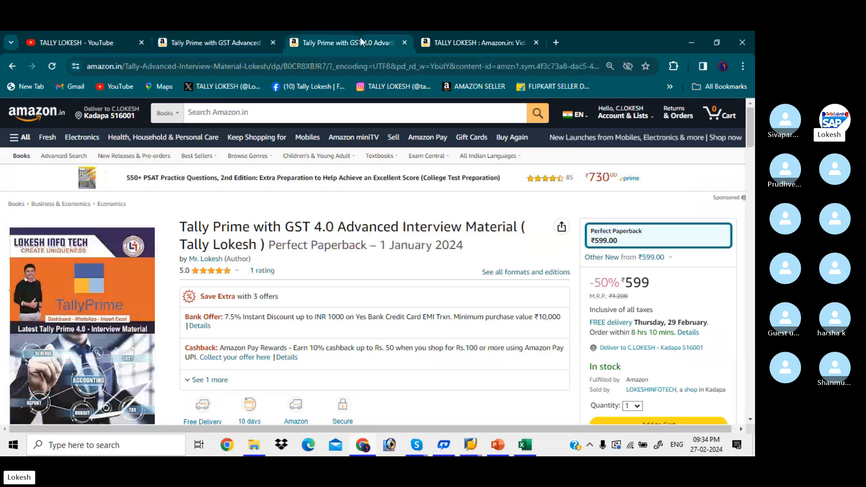
left_click(471, 34)
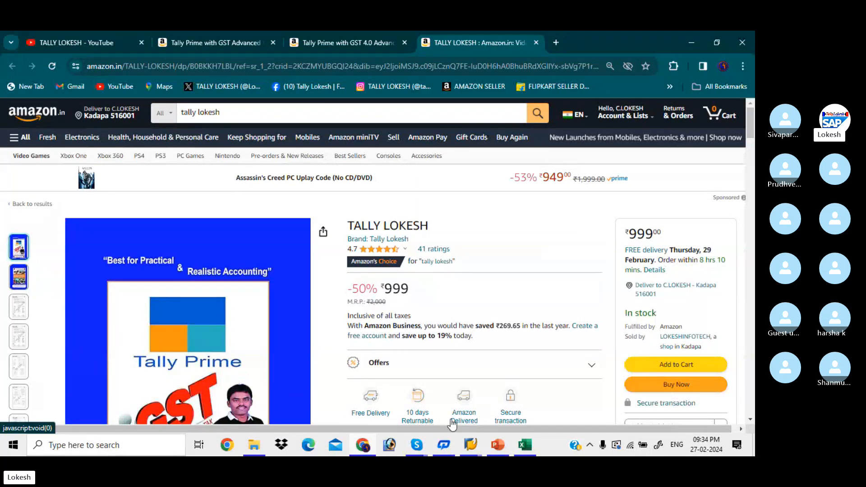
- Switch to the Tally Prime Batch 44 call in Skype, close its chat pane and dismiss the recording notice
mouse_move(418, 446)
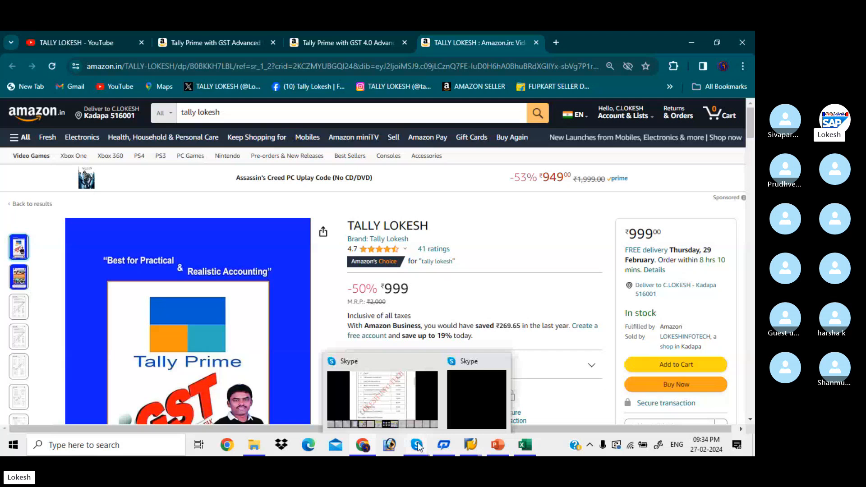
left_click(413, 411)
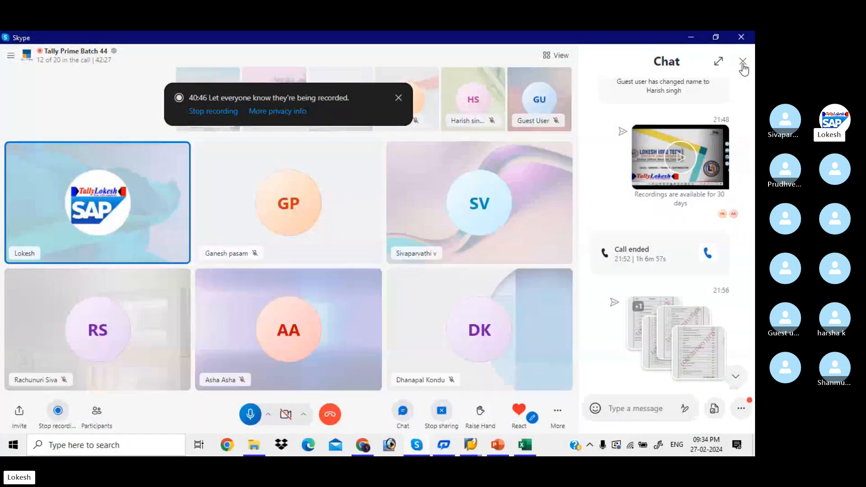
left_click(743, 64)
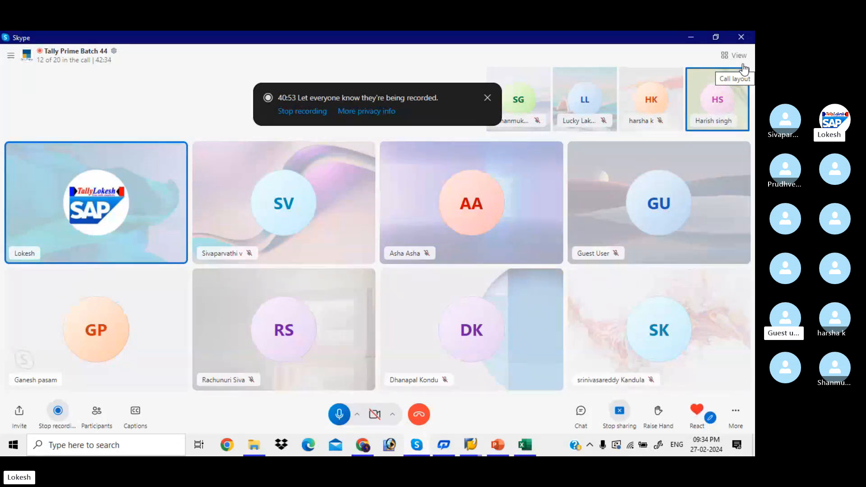
left_click(488, 98)
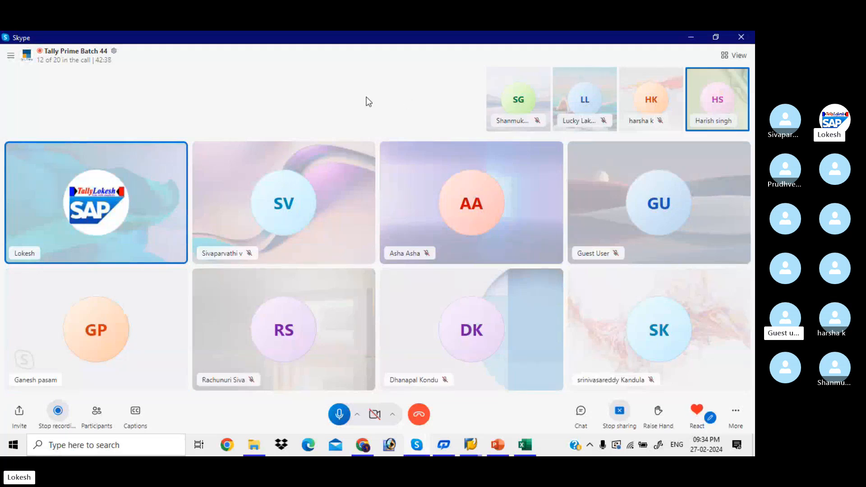